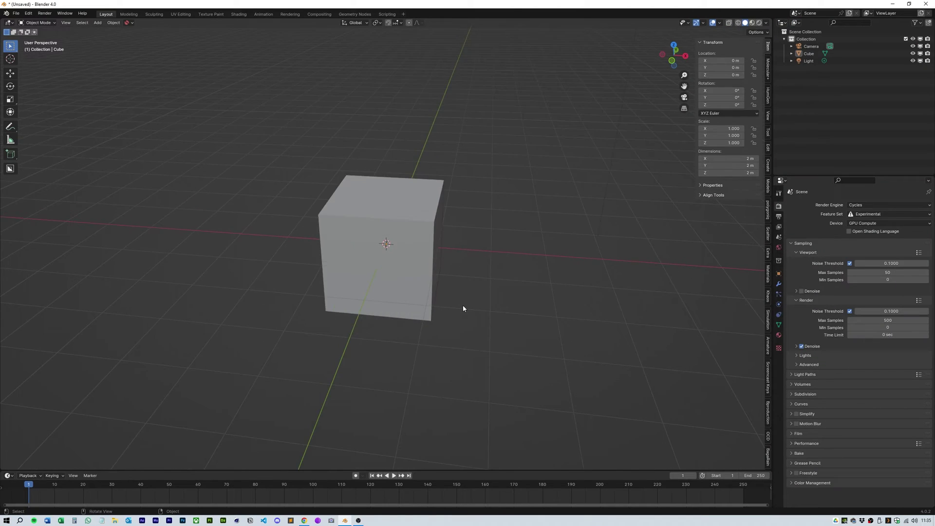
Step: Set the cube's Y and Z dimensions to 2.4 m
left_click_drag(731, 166, 730, 173)
type("2.")
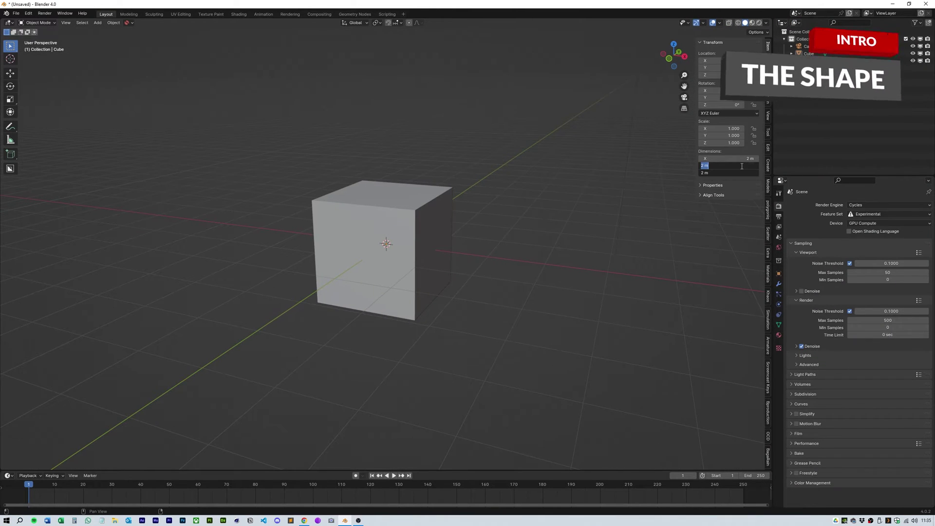
type("4")
key("Return")
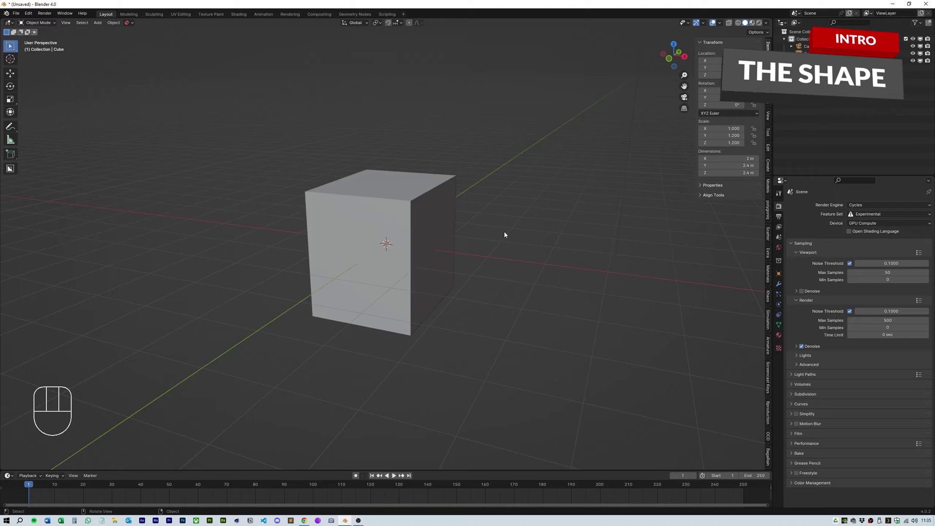
middle_click_drag(505, 234, 575, 229)
Step: Add a Bevel modifier with a 0.1556 m amount and 3 segments
left_click(779, 284)
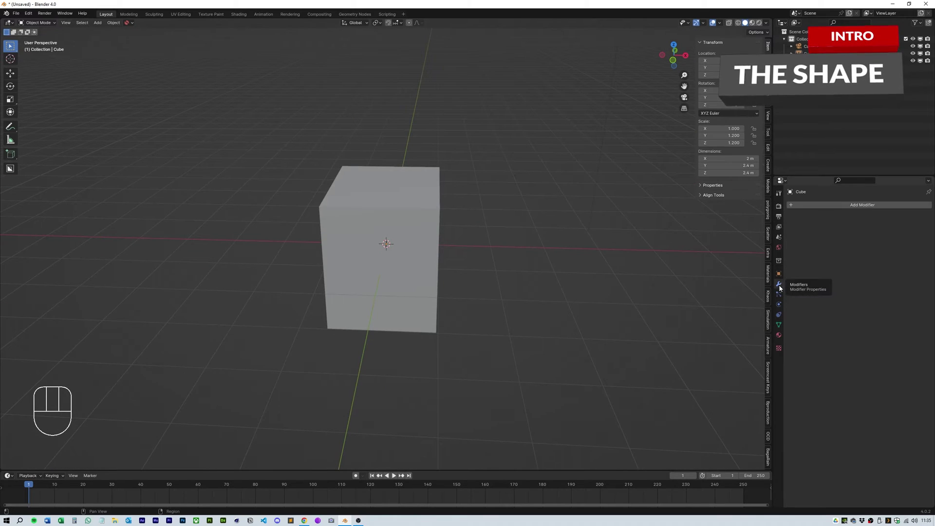
left_click(809, 205)
mouse_move(812, 231)
left_click(842, 237)
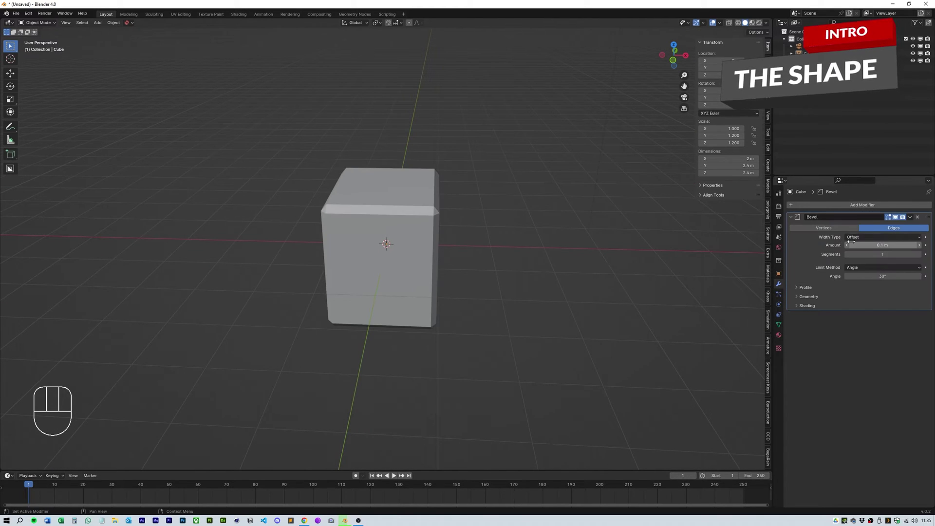
left_click(882, 246)
type(".15")
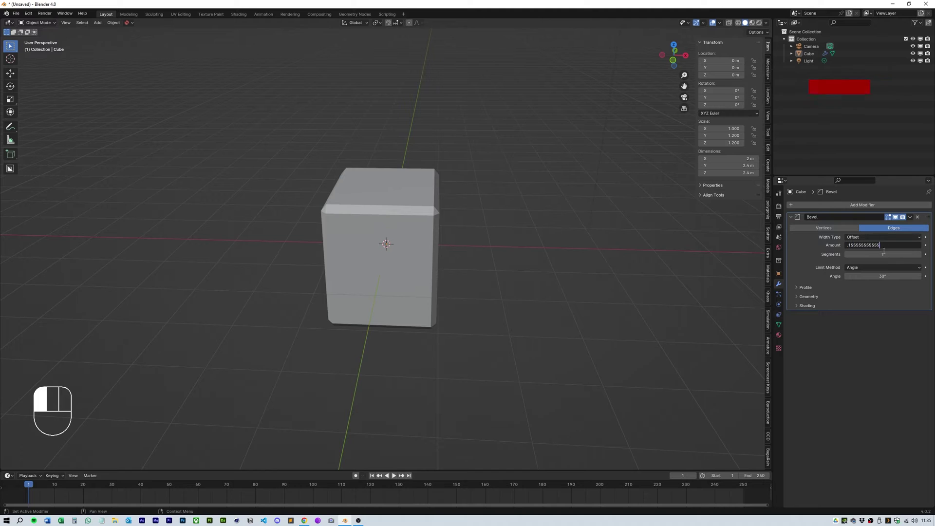
type("5555555555")
key("Return")
left_click_drag(883, 251, 891, 254)
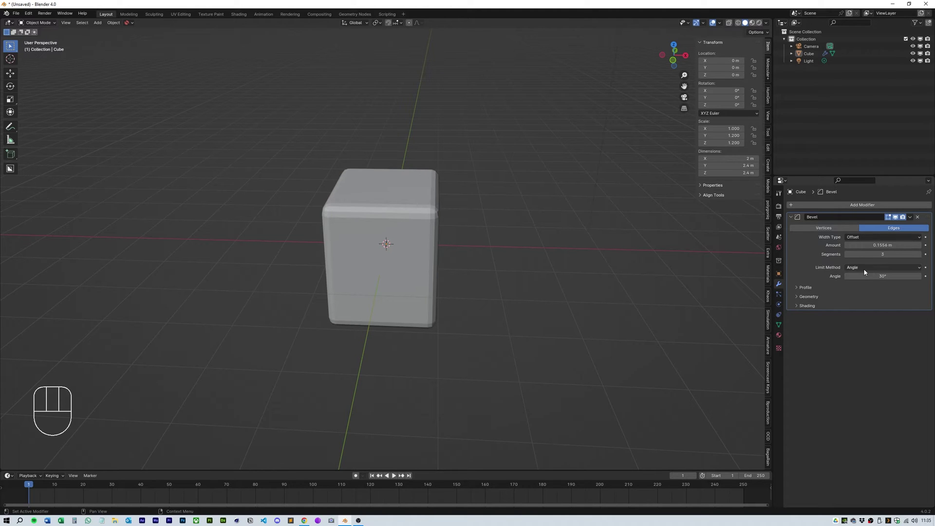
Step: Shade the cube smooth and inspect it from a three-quarter top view
left_click(424, 243)
right_click(420, 235)
left_click(420, 236)
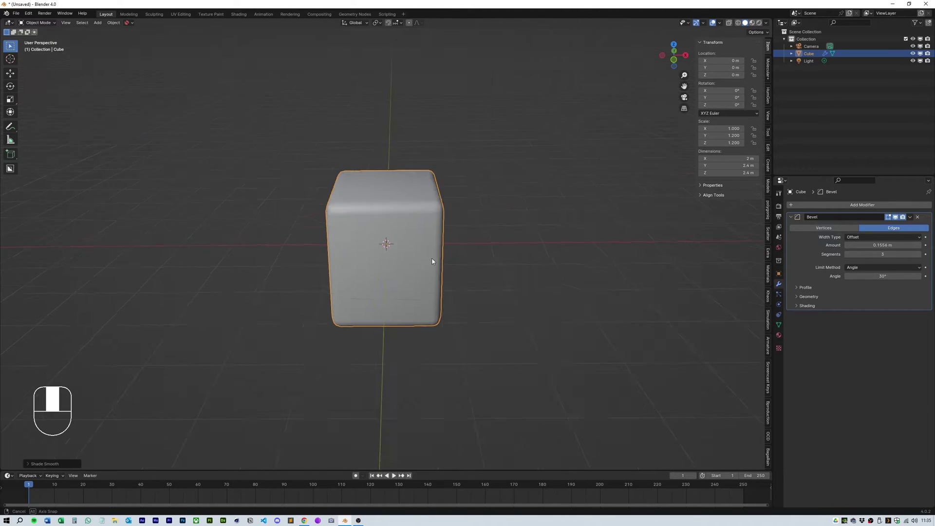
middle_click_drag(432, 259, 446, 234)
middle_click_drag(545, 273, 488, 288)
Step: Add a Subdivision Surface modifier with viewport level 2
left_click(825, 207)
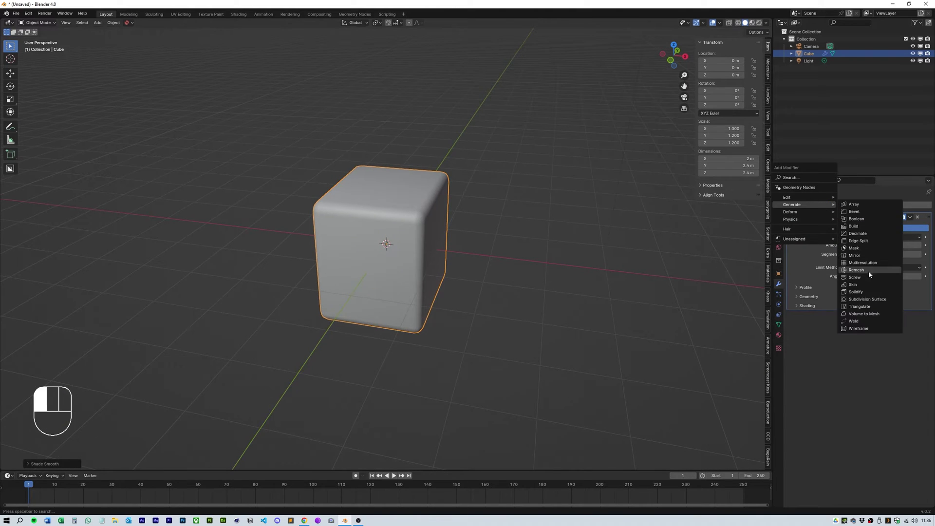
left_click(867, 299)
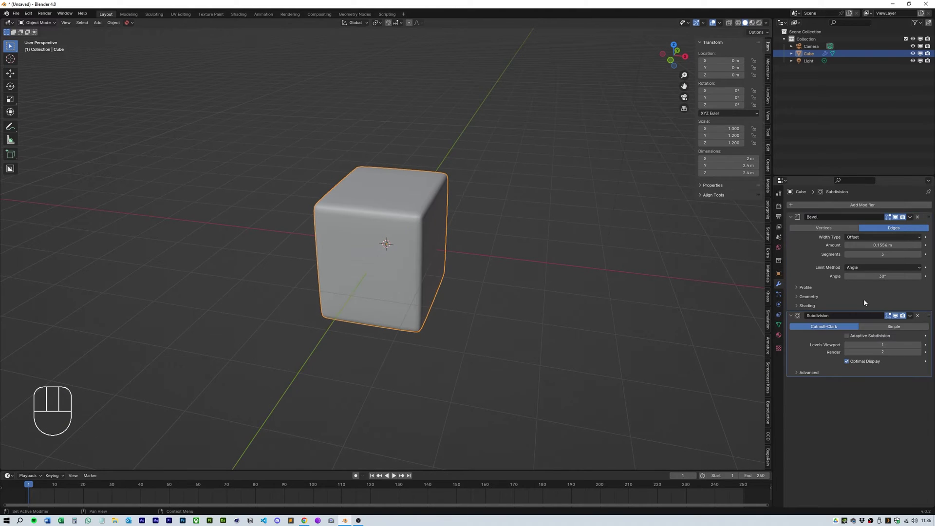
left_click(920, 345)
Step: Add a Simple Deform modifier twisting the cube 45° about X
left_click(823, 205)
mouse_move(809, 212)
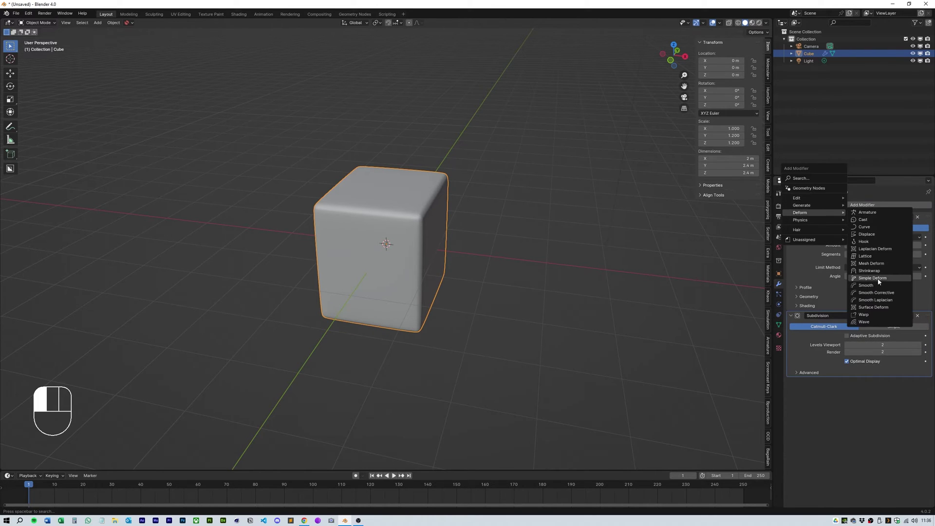
left_click(873, 279)
Step: Scale the cube's Y and Z axes down to 0.987
key("s")
key("shift+x")
left_click(495, 261)
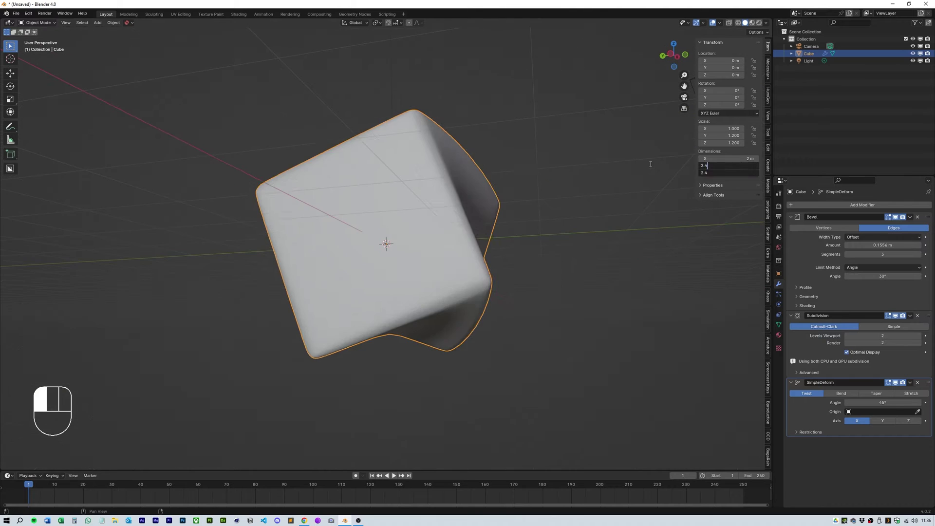
middle_click_drag(495, 261, 519, 278)
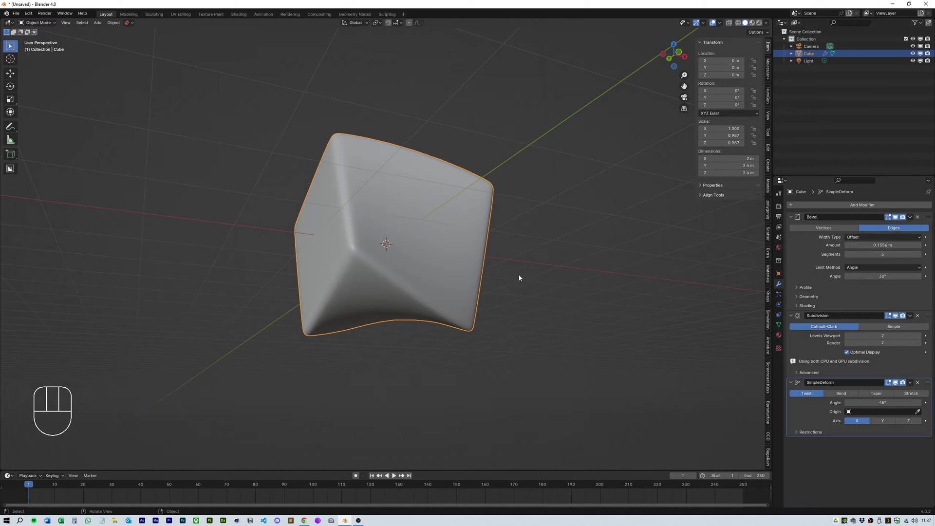
Step: Split off a shader editor and delete the material's Principled BSDF node
left_click(519, 278)
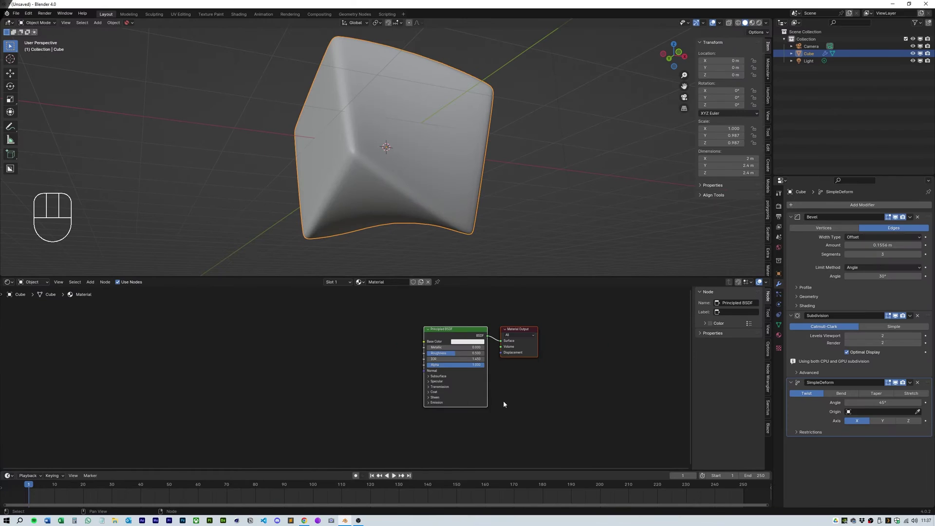
left_click(779, 335)
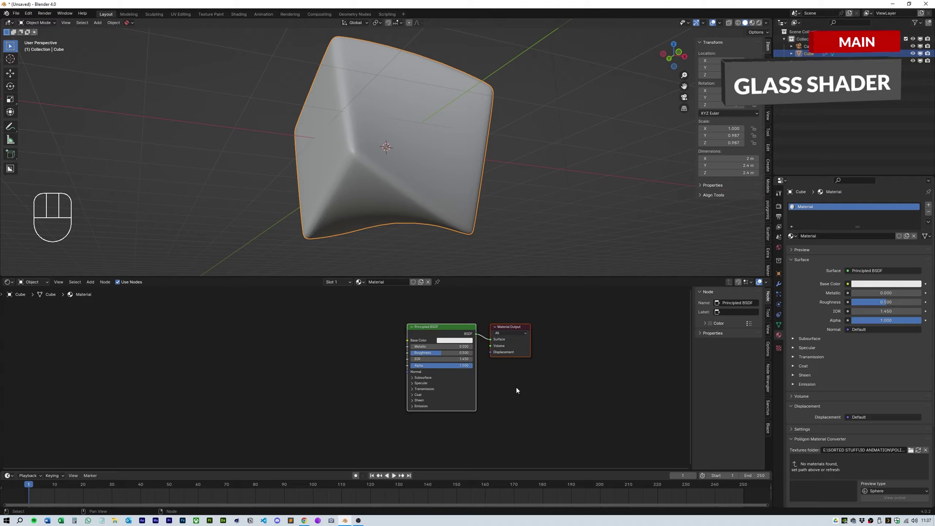
left_click(465, 334)
key("Delete")
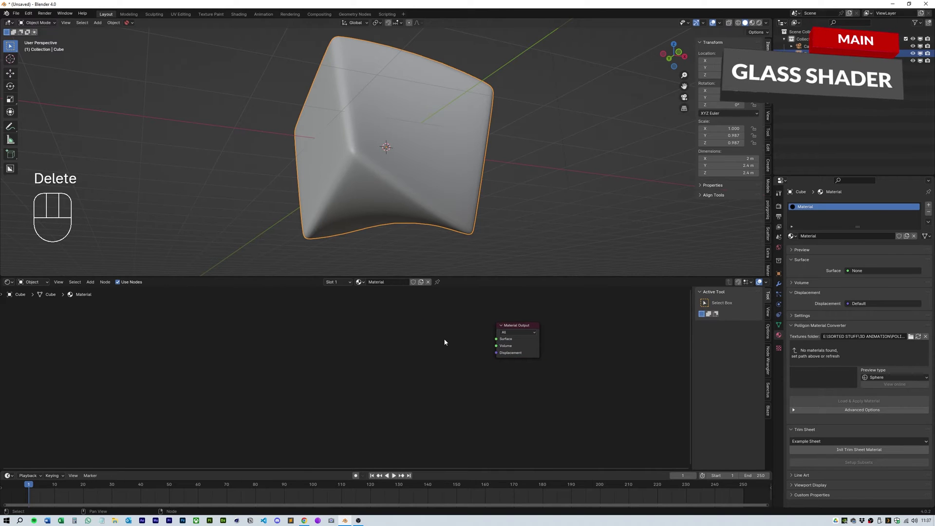
Step: Add Mix Shader and Refraction BSDF nodes to the cube's material
key("shift+a")
left_click(439, 371)
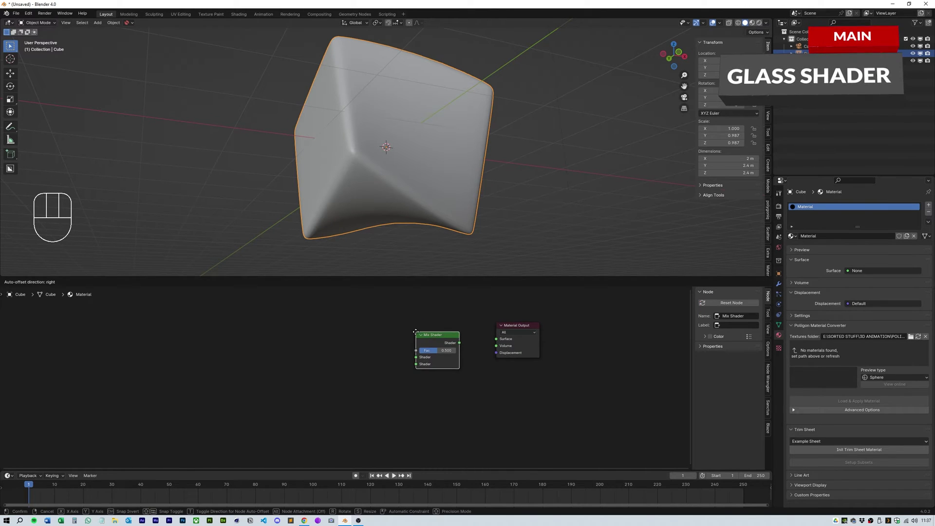
left_click(416, 331)
key("shift+a")
left_click(367, 380)
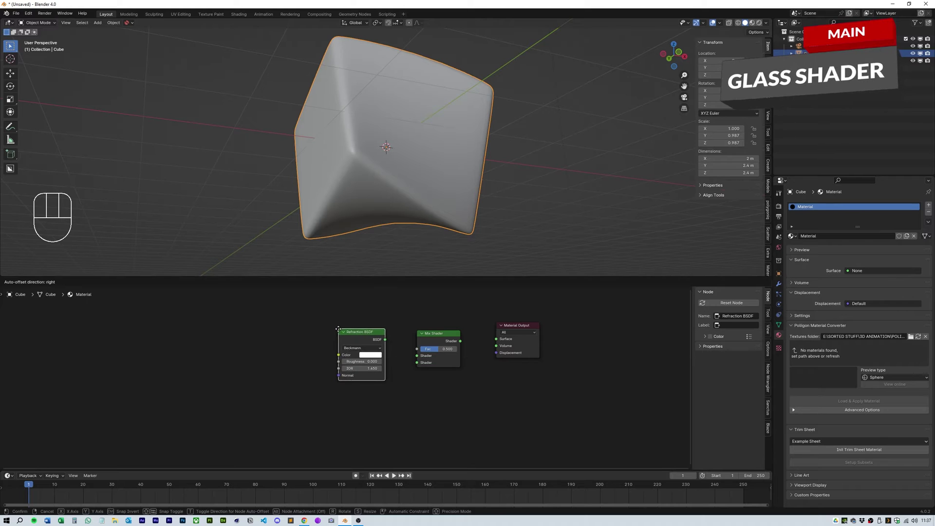
left_click(338, 329)
Step: Add a Glossy BSDF below the Refraction node and a Fresnel above it
key("shift+a")
type("glossy")
left_click(380, 412)
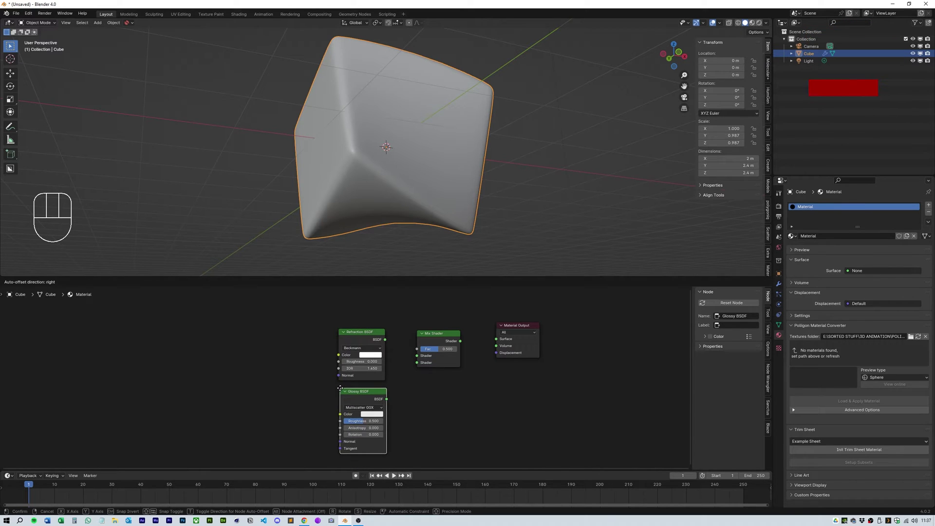
left_click(340, 388)
key("shift+a")
left_click(358, 436)
left_click(352, 302)
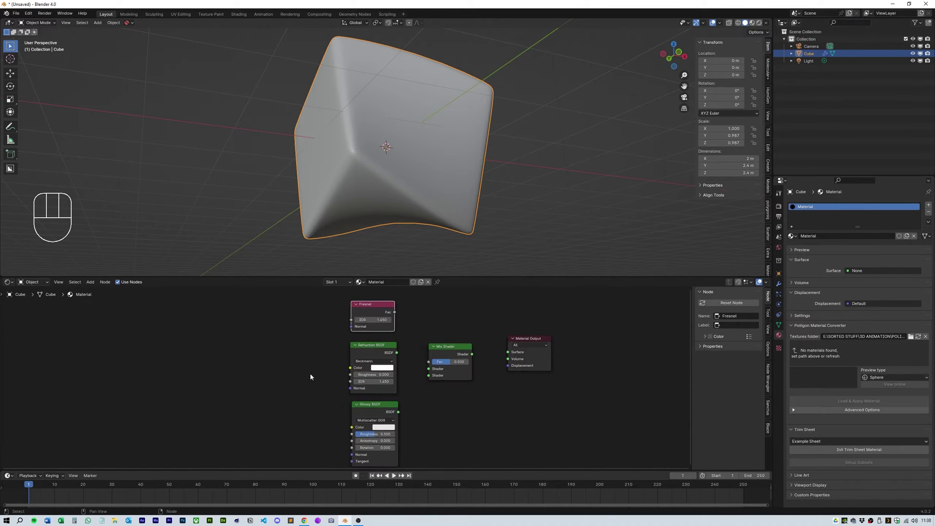
Step: Link Fresnel to the Mix Shader factor and Glossy BSDF to its second shader
middle_click_drag(310, 377, 455, 365)
key("n")
left_click_drag(579, 302, 578, 302)
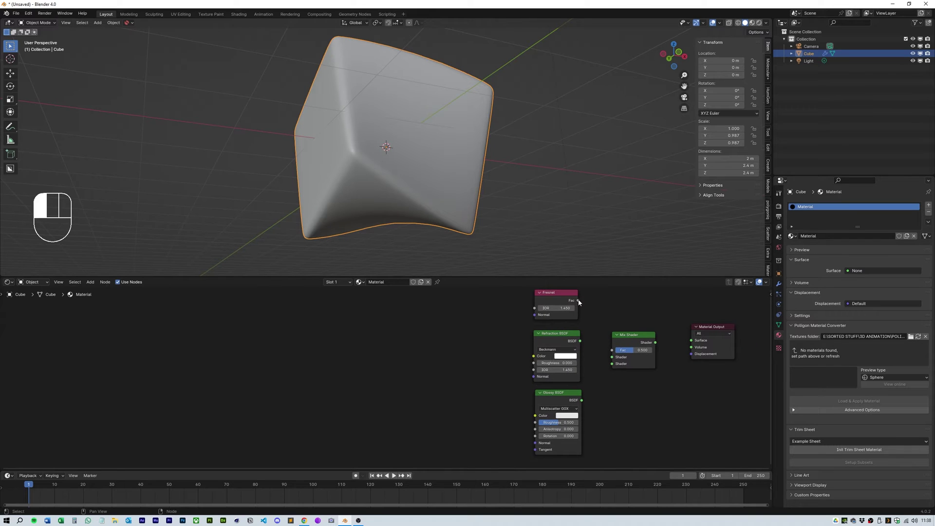
left_click_drag(613, 366, 612, 364)
mouse_move(481, 366)
middle_mouse_down()
mouse_move(498, 371)
mouse_move(465, 371)
middle_mouse_up()
Step: Add a White Noise Texture node, discarding the auto-added Mapping and Texture Coordinate nodes
key("shift+a")
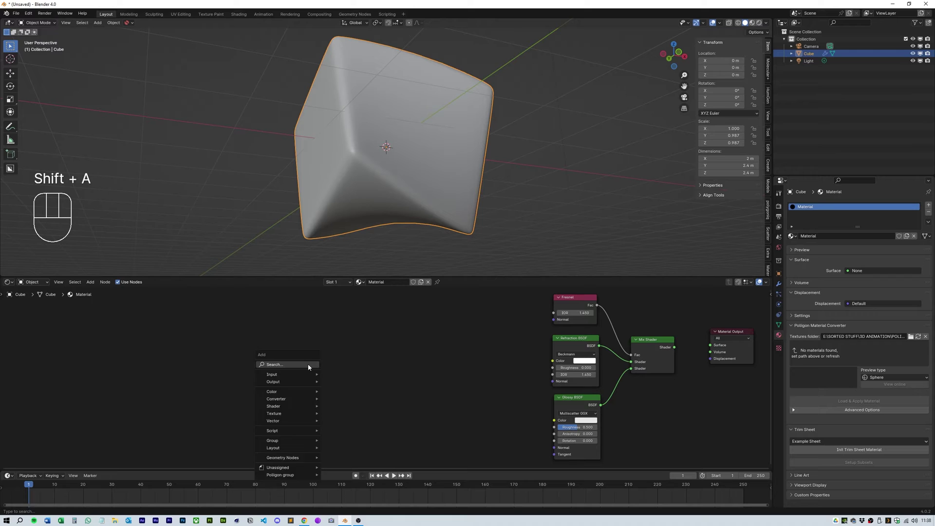
type("white noise")
key("Return")
left_click(305, 348)
key("ctrl+t")
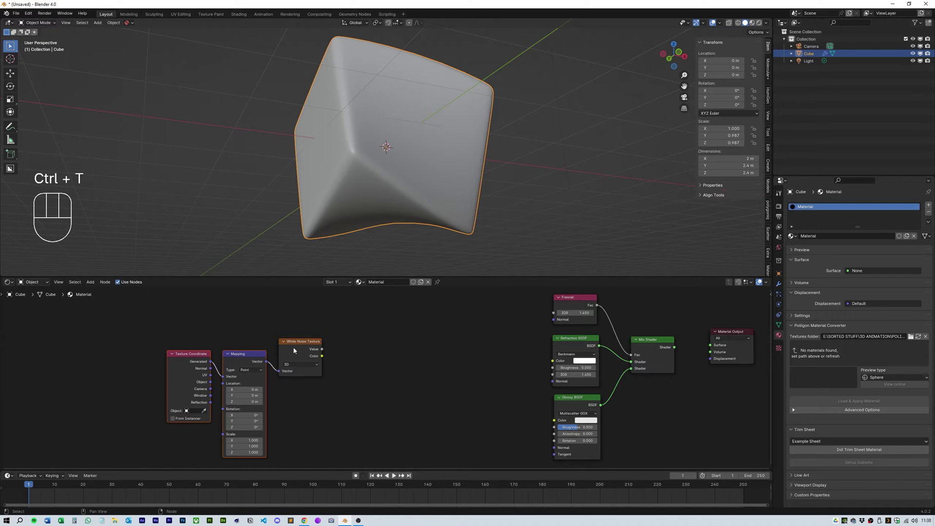
left_click(243, 353)
key("Delete")
left_click_drag(189, 341, 221, 341)
key("Delete")
Step: Add a Texture Coordinate node and link its Object output to the noise Vector
key("shift+a")
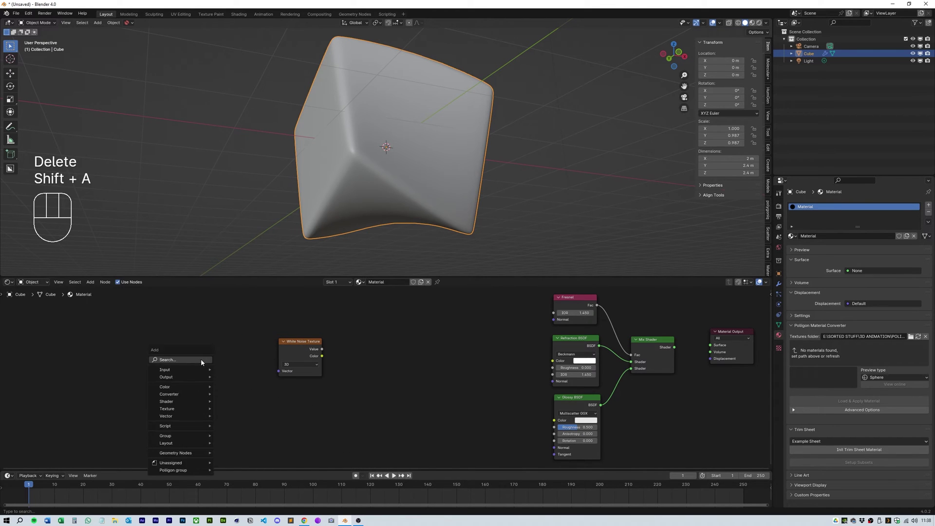
left_click(202, 359)
key("Return")
left_click(235, 374)
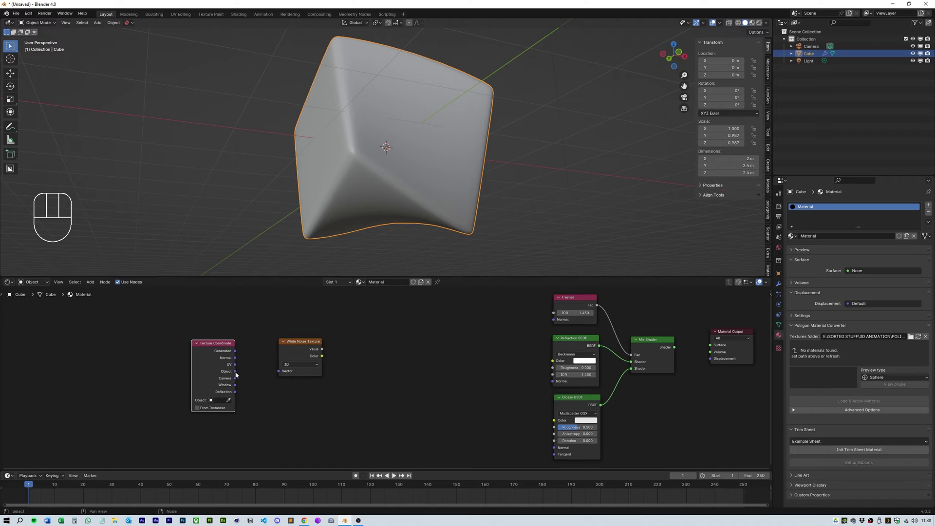
left_click_drag(281, 373, 281, 372)
left_click_drag(302, 341, 269, 342)
Step: Add a widened Color Ramp node beside the noise texture
key("shift+a")
type("color ramp")
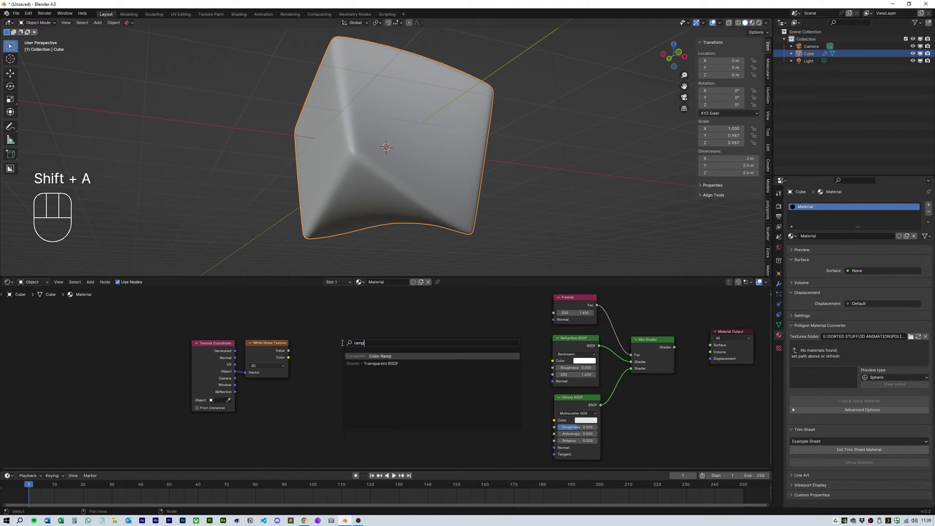
key("Return")
left_click(328, 322)
left_click_drag(402, 356, 514, 356)
left_click_drag(445, 323, 426, 311)
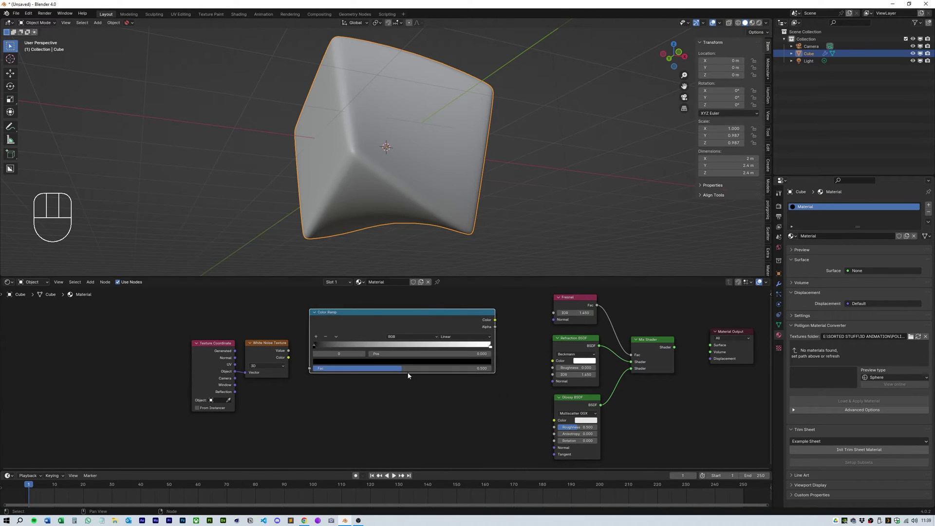
Step: Add an RGB Curves node from the node search
key("shift+a")
type("rgb curves")
key("Return")
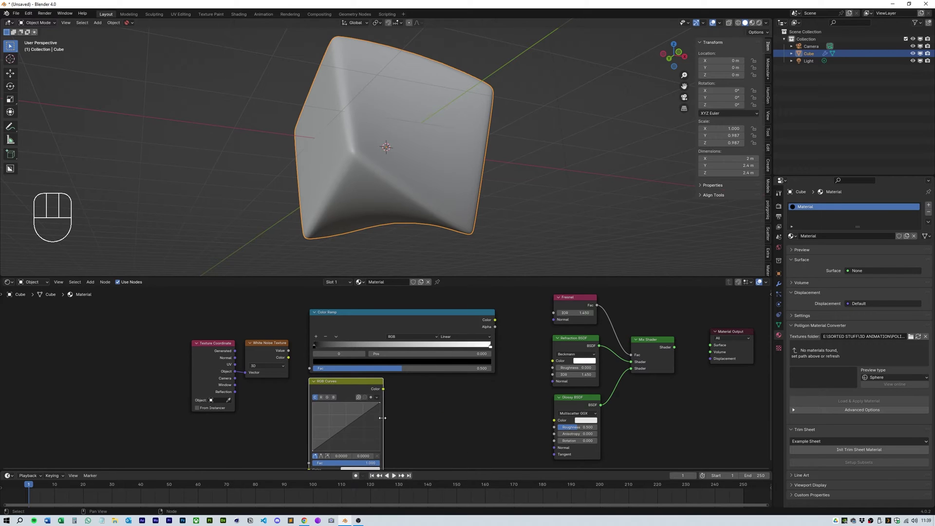
Step: Place RGB Curves below the Color Ramp, enlarge the node editor, and shift both nodes left
left_click(507, 406)
left_click_drag(508, 278, 507, 240)
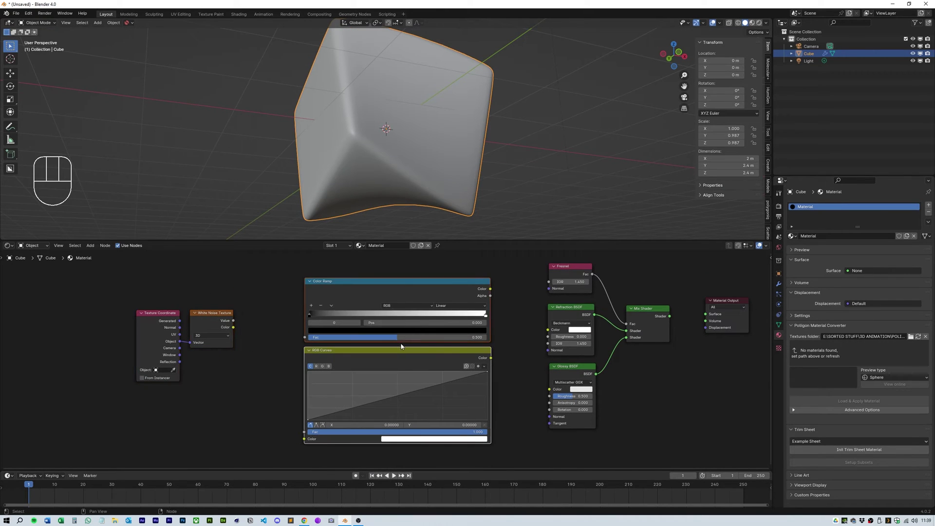
left_click_drag(389, 292, 352, 290)
left_click(351, 289)
Step: Feed White Noise into Color Ramp Fac and RGB Curves, inverting and bowing the curve downward
left_click_drag(266, 336, 267, 334)
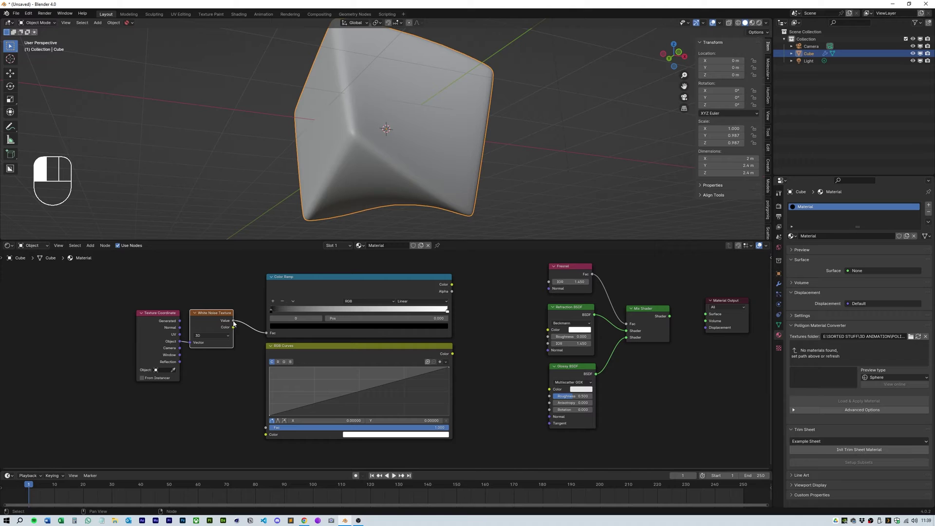
left_click_drag(266, 437, 270, 368)
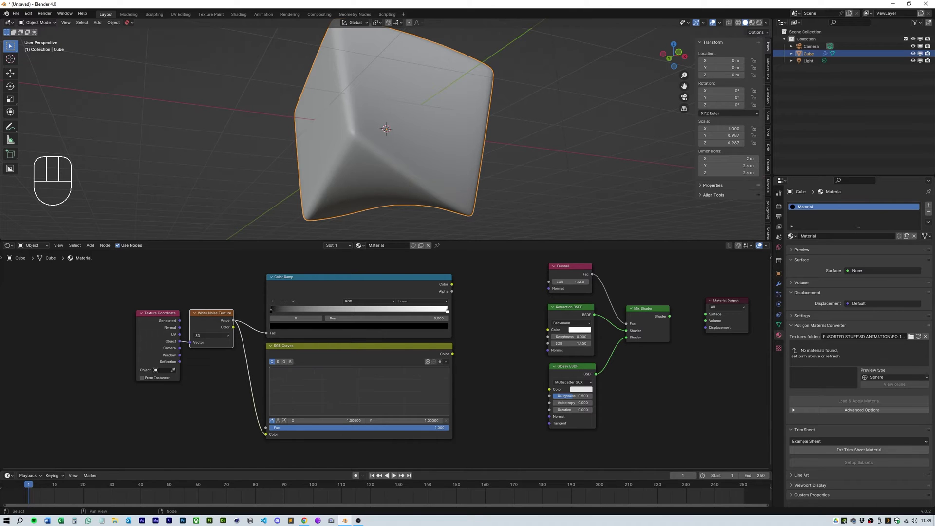
left_click_drag(448, 368, 448, 415)
left_click_drag(360, 395, 342, 398)
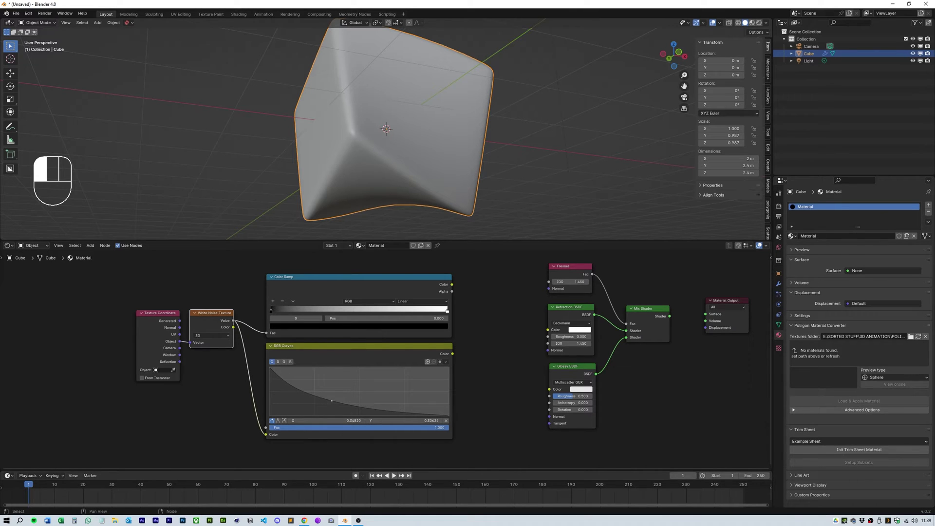
Step: Add a colour ramp stop at 0.750 and set the end stop's colour
left_click(274, 302)
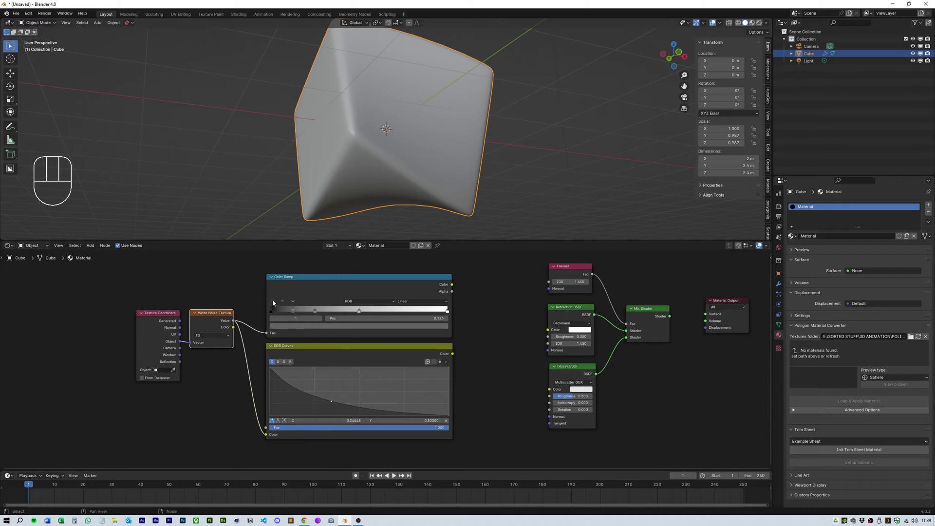
key("Return")
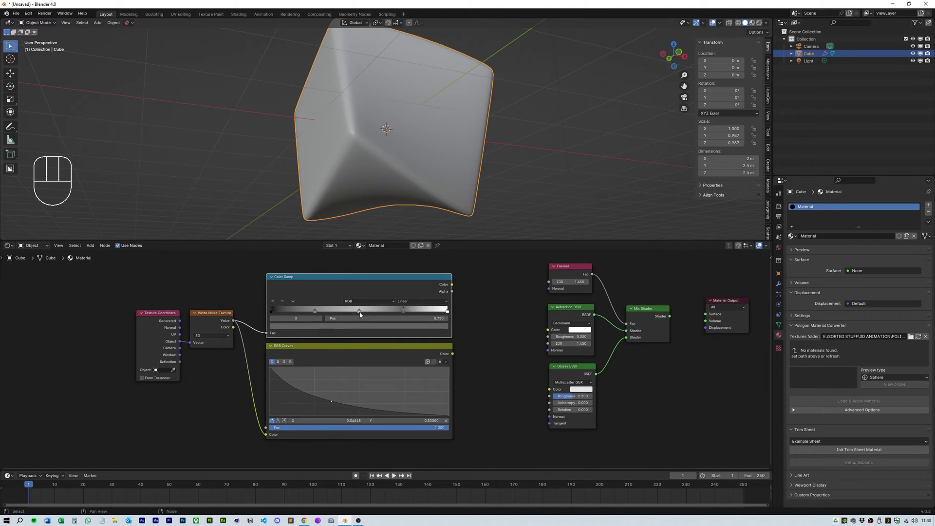
left_click(403, 310)
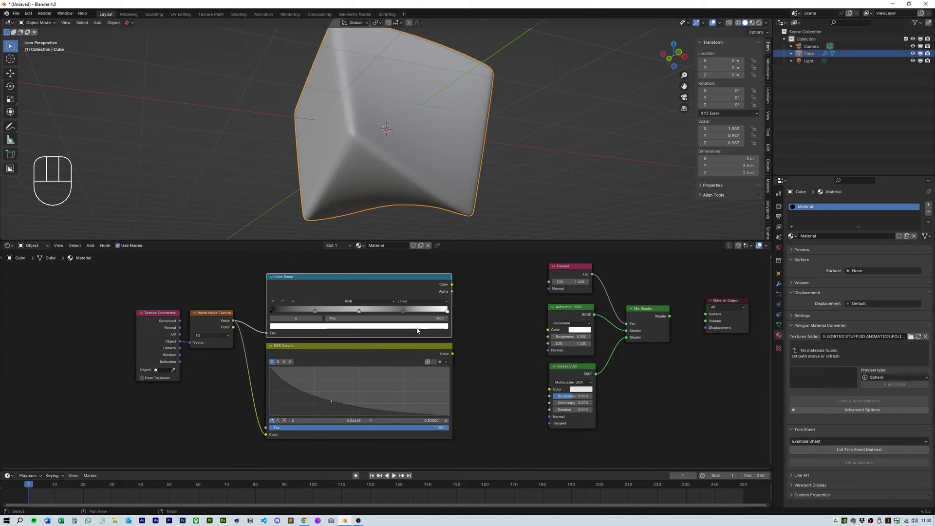
left_click(417, 327)
left_click_drag(334, 229, 334, 288)
Step: Colour the ramp stops light blue at 0.25, green at 0.5, and pink at 0.750
left_click(314, 310)
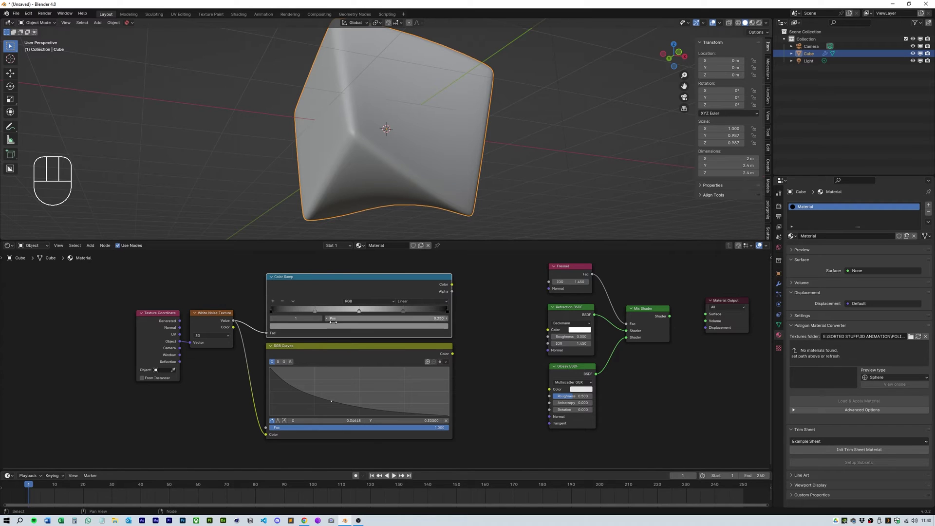
left_click(302, 327)
left_click_drag(300, 256, 300, 240)
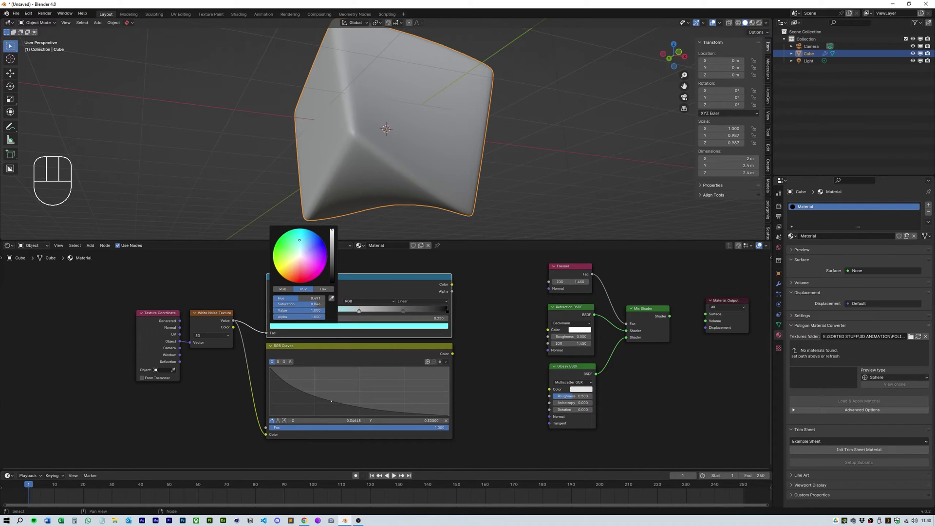
left_click(360, 326)
left_click(287, 247)
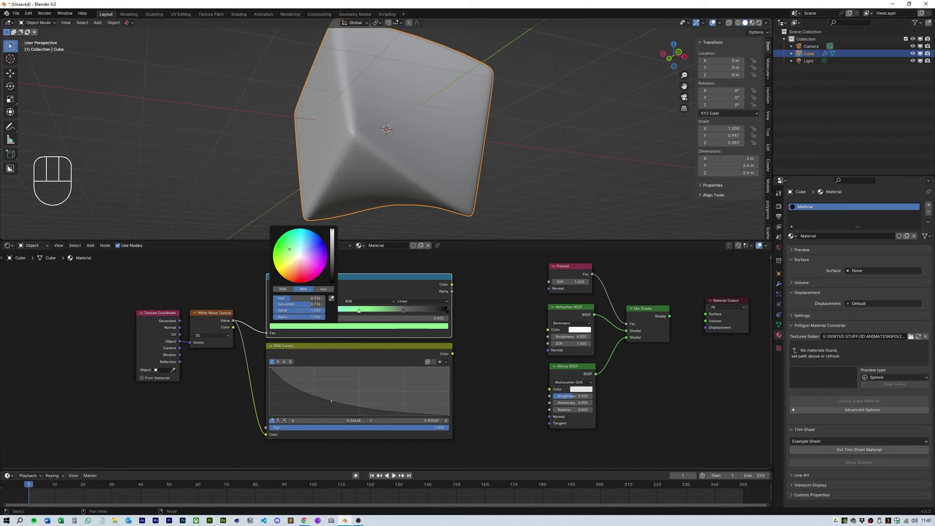
left_click(403, 311)
left_click(361, 326)
left_click_drag(306, 261, 299, 273)
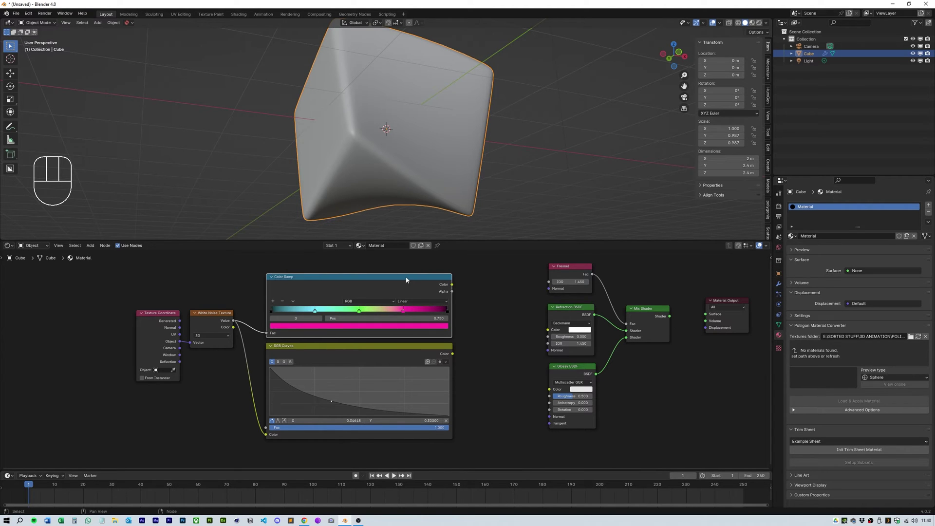
Step: Move the shader node group and link Mix Shader to the Material Output Surface
middle_click_drag(505, 340, 424, 346)
left_click_drag(428, 271, 619, 435)
left_click_drag(570, 314, 587, 312)
left_click_drag(607, 320, 625, 320)
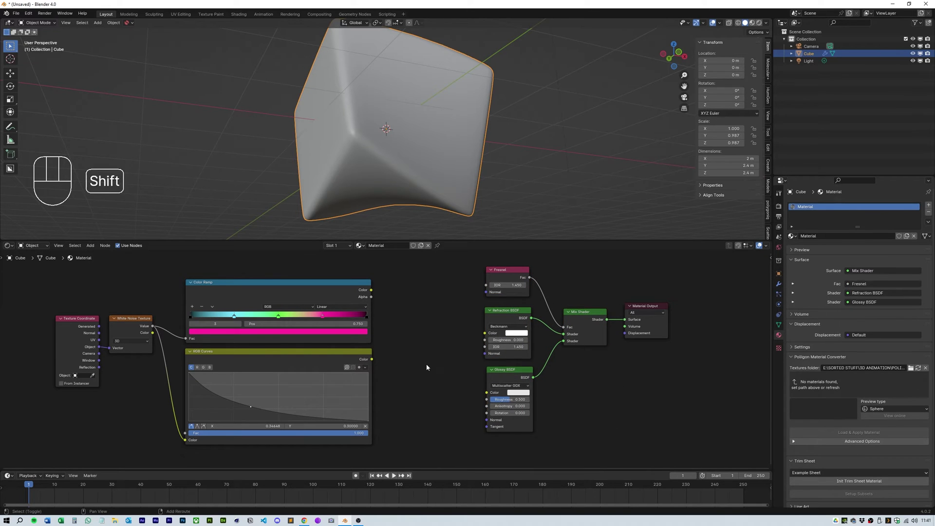
Step: Add a Value node and a duplicate below it
key("shift+a")
type("value")
key("Return")
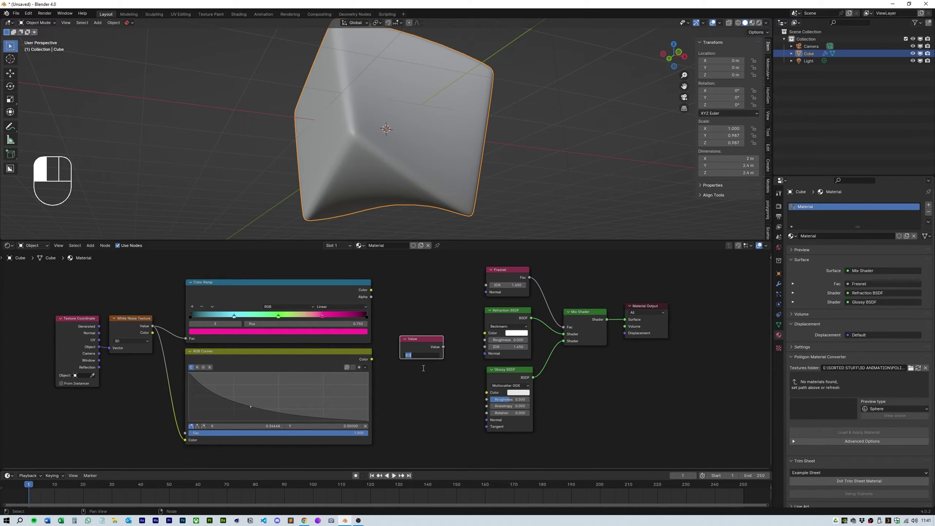
key("shift+d")
left_click(430, 408)
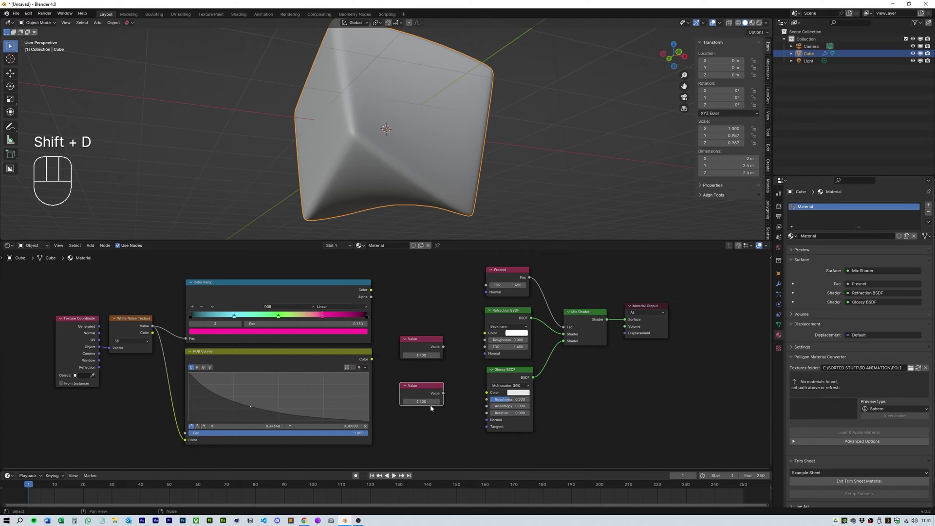
Step: Preview in Rendered shading and link Color Ramp Color to Refraction BSDF Color
left_click(759, 23)
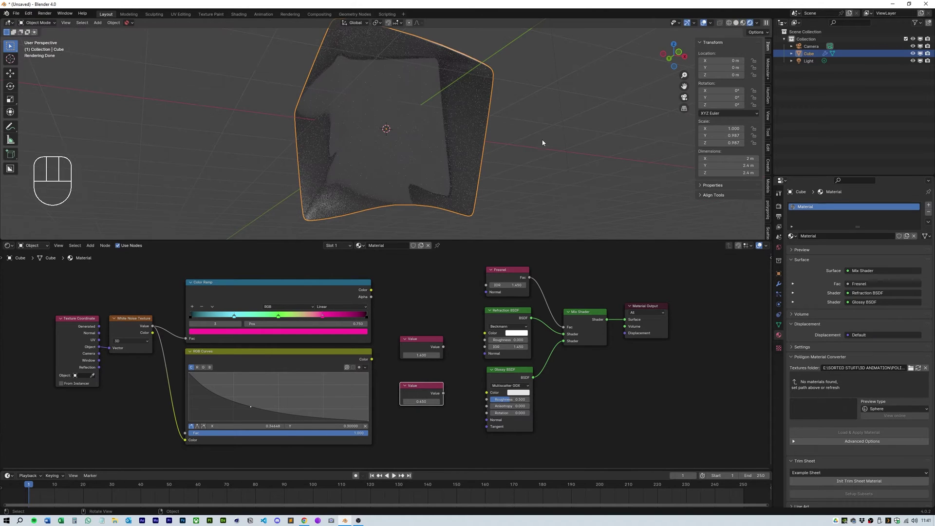
middle_click_drag(503, 116, 507, 146)
left_click_drag(507, 274, 567, 278)
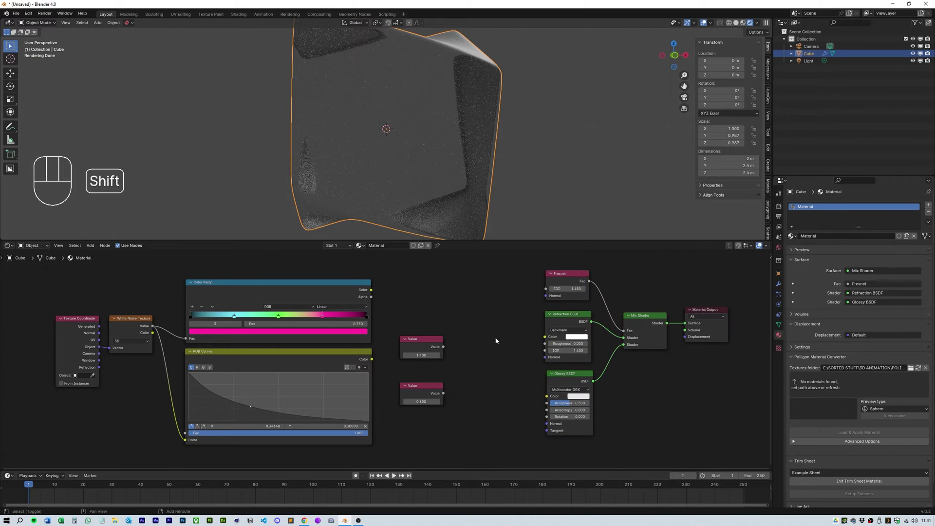
left_click_drag(518, 331, 545, 337)
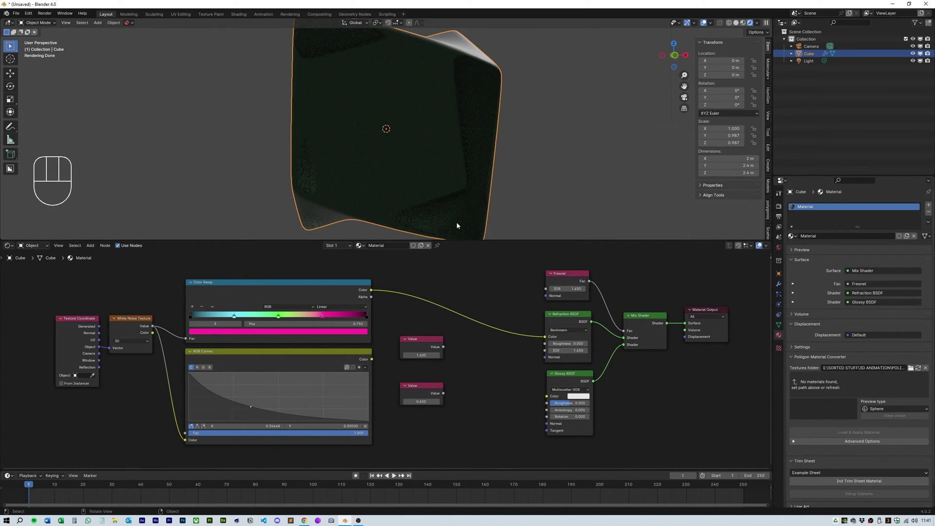
middle_click_drag(460, 224, 475, 180)
Step: Add a Map Range node and an Add math node below it
key("shift+a")
left_click(479, 361)
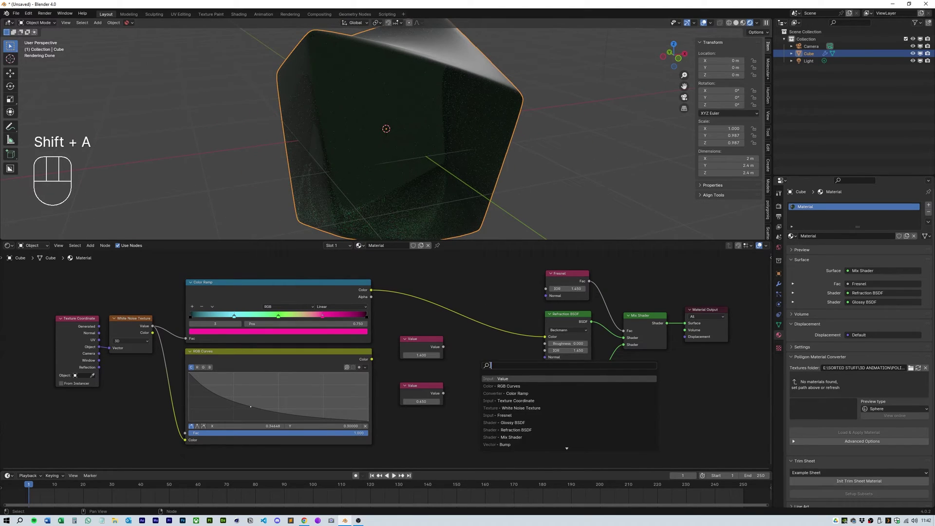
type("map")
key("Return")
left_click(452, 361)
key("shift+a")
type("math")
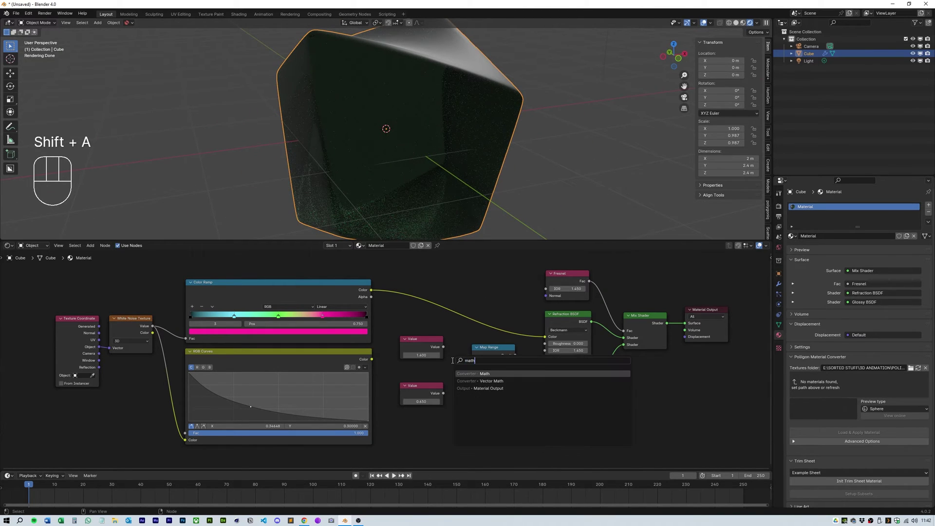
key("Return")
left_click(488, 428)
Step: Wire the 1.400 and 0.650 Values into the math nodes and Map Range Result into Refraction IOR
left_click(414, 368)
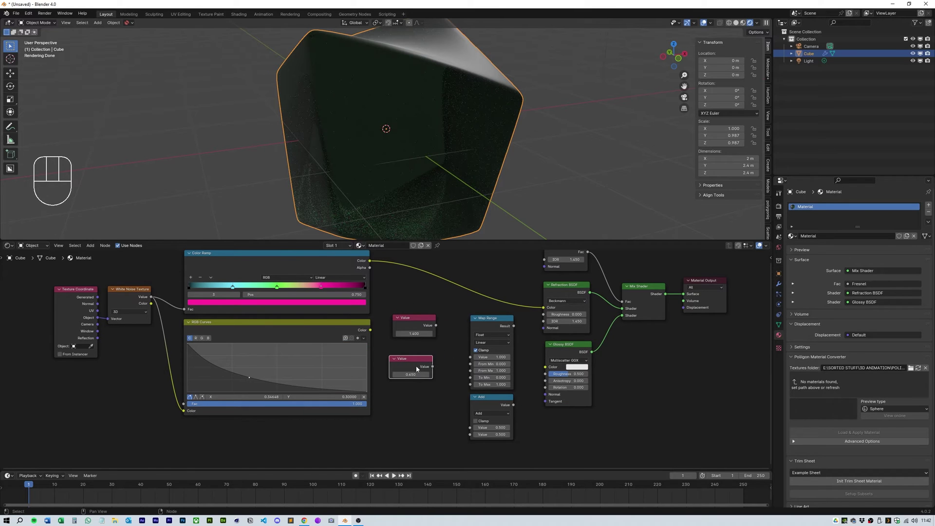
left_click_drag(437, 325, 459, 383)
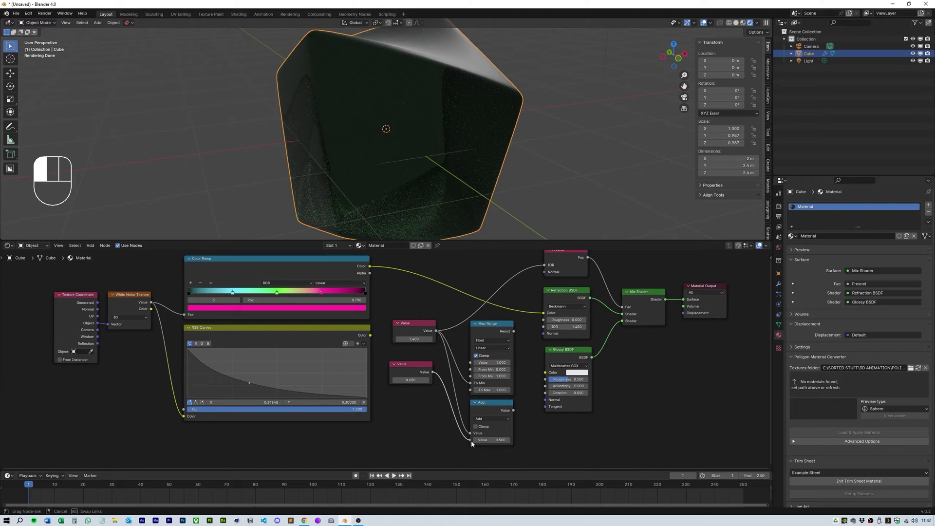
left_click_drag(472, 441, 471, 440)
left_click_drag(545, 329, 545, 329)
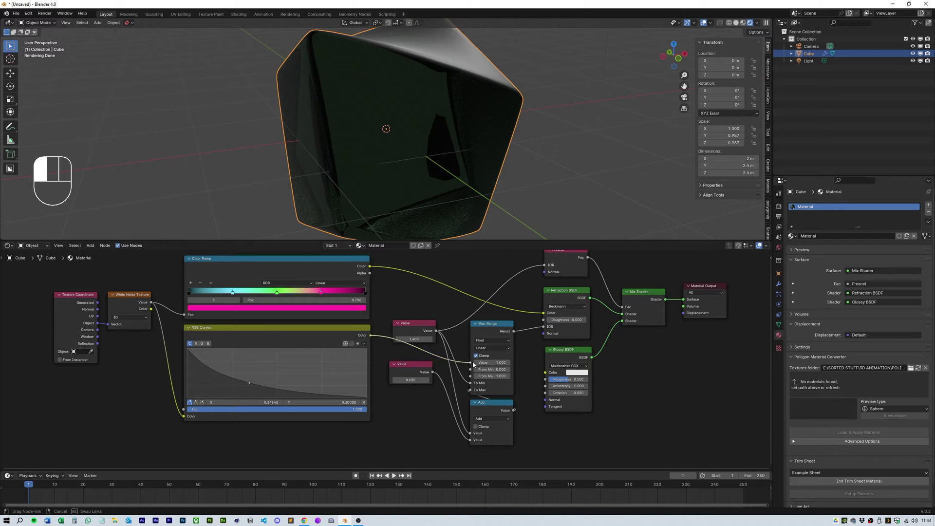
Step: Link RGB Curves to Map Range Value and Texture Coordinate into the noise texture
left_click_drag(472, 361, 472, 360)
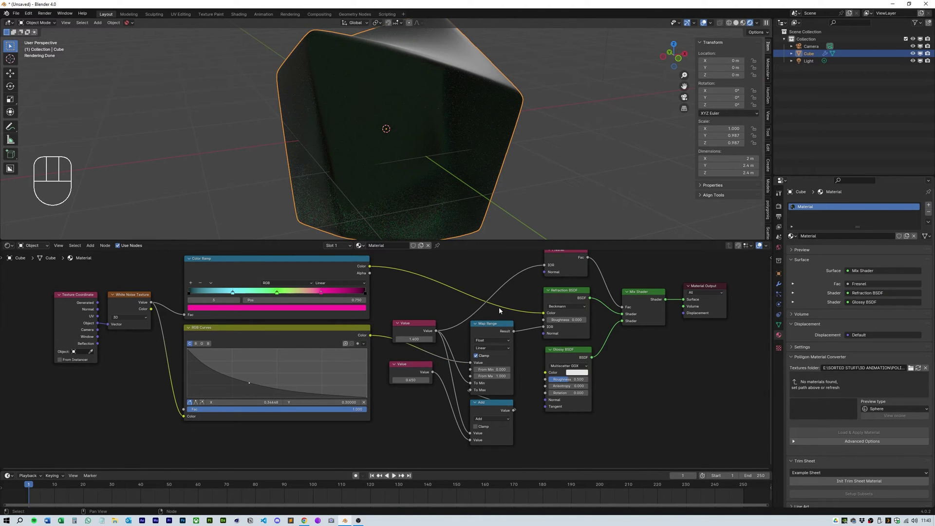
middle_click_drag(466, 190, 476, 165)
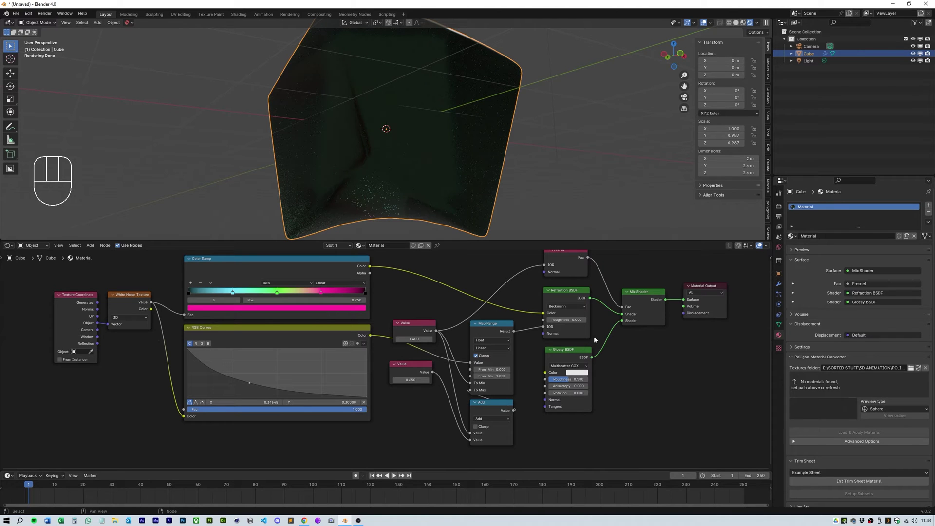
left_click_drag(493, 324, 508, 318)
left_click_drag(497, 409, 487, 409)
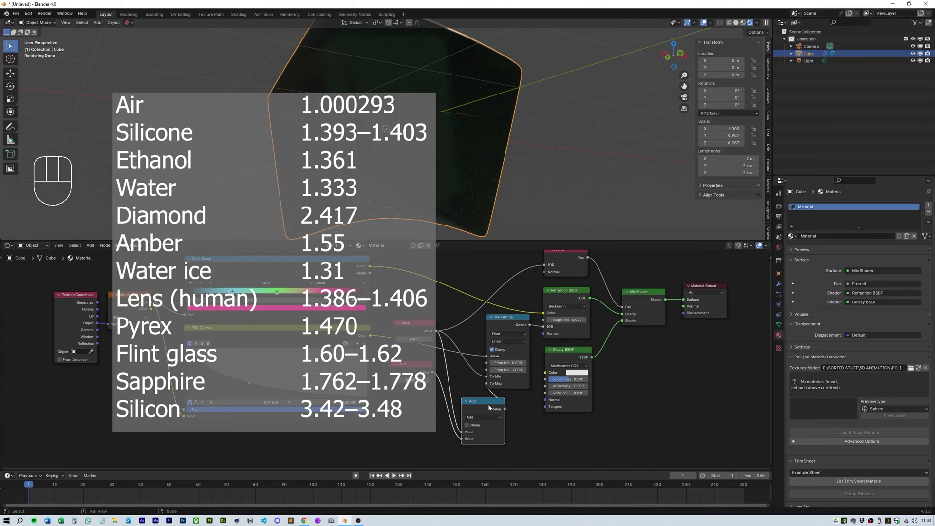
left_click_drag(104, 306, 111, 326)
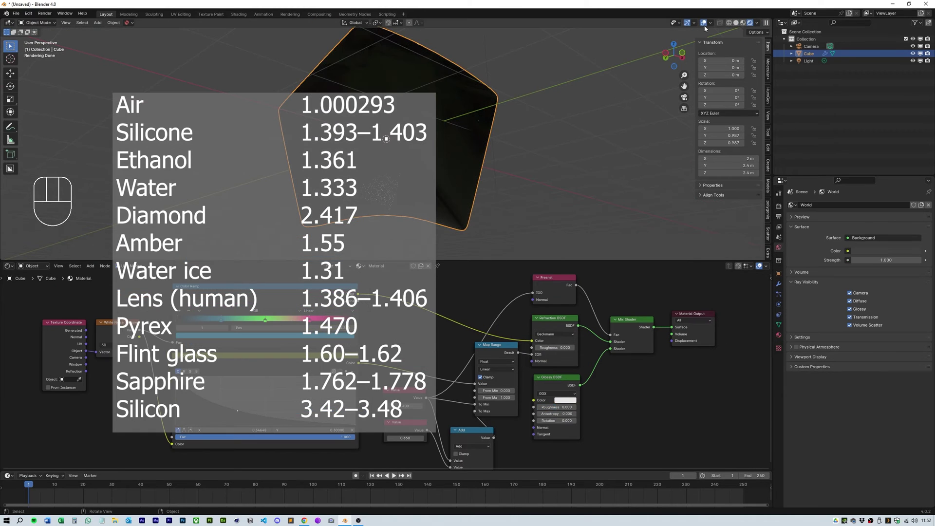
Step: Set the world colour to an Environment Texture loading christmas_photo_studio_05_4k.exr
left_click(736, 23)
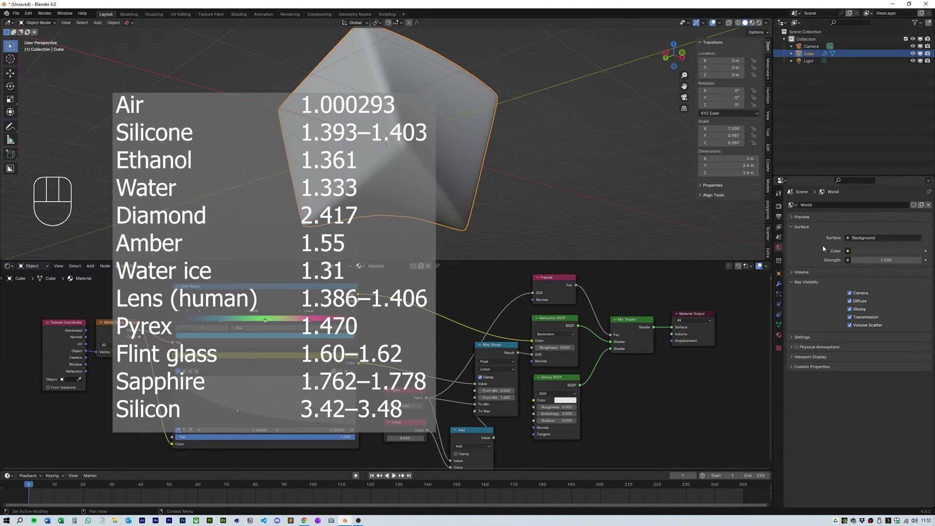
left_click(848, 251)
left_click(698, 284)
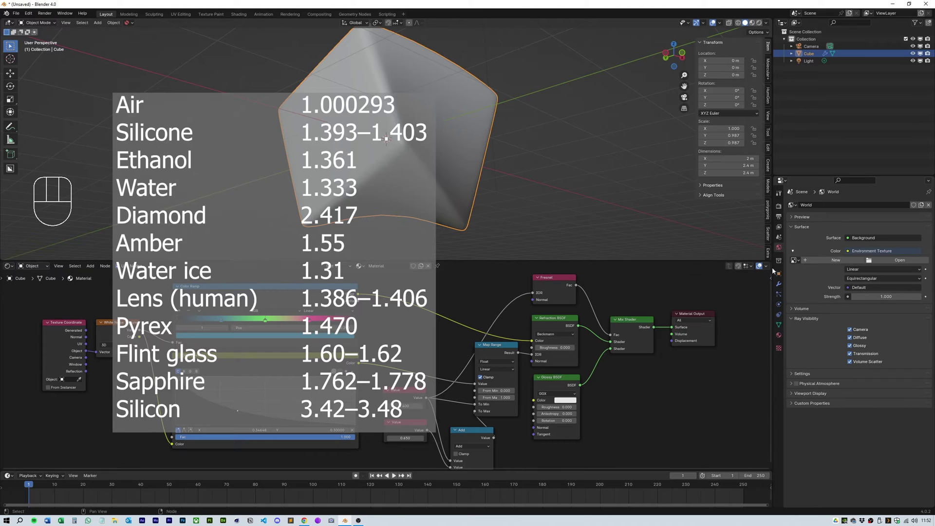
left_click(902, 260)
scroll(535, 329, "down", 5)
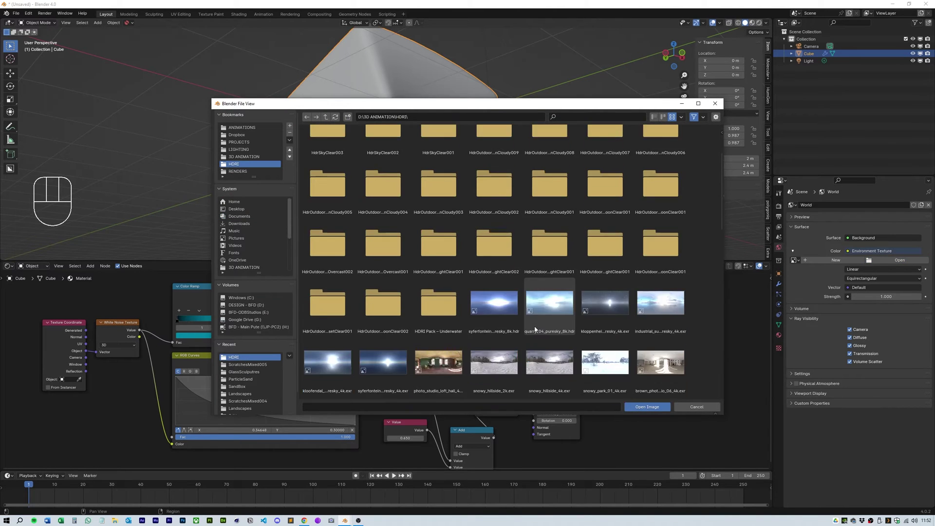
scroll(535, 330, "down", 15)
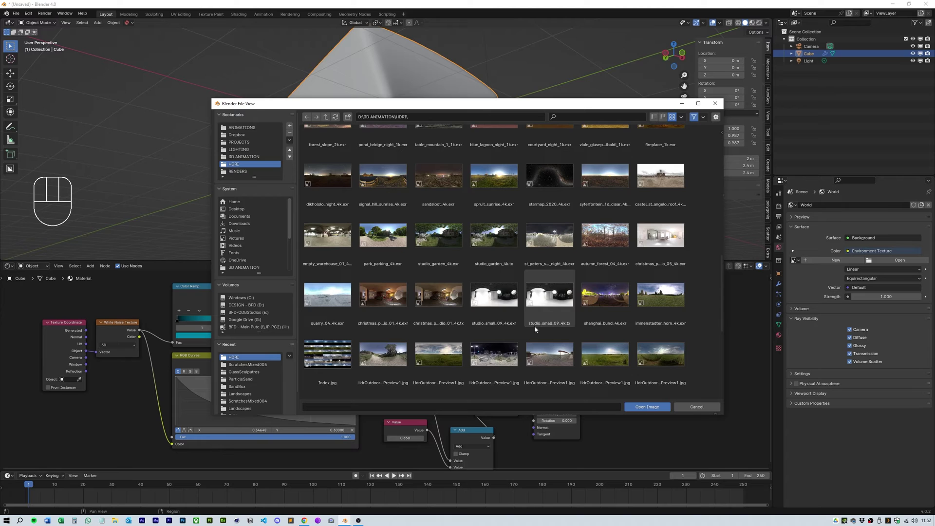
left_click(660, 235)
left_click(647, 407)
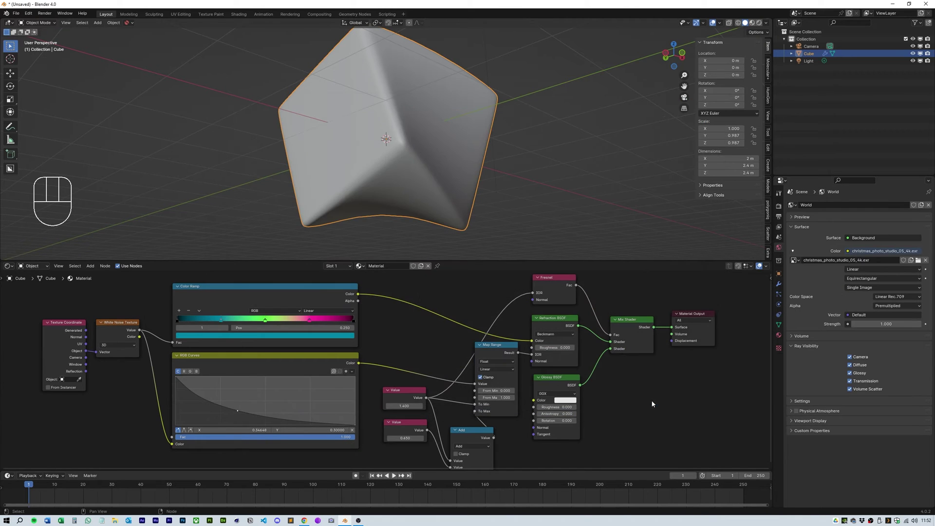
Step: Keep Filmic, set the Look to High Contrast, and orbit the cube in Rendered shading
left_click(780, 207)
scroll(797, 359, "down", 6)
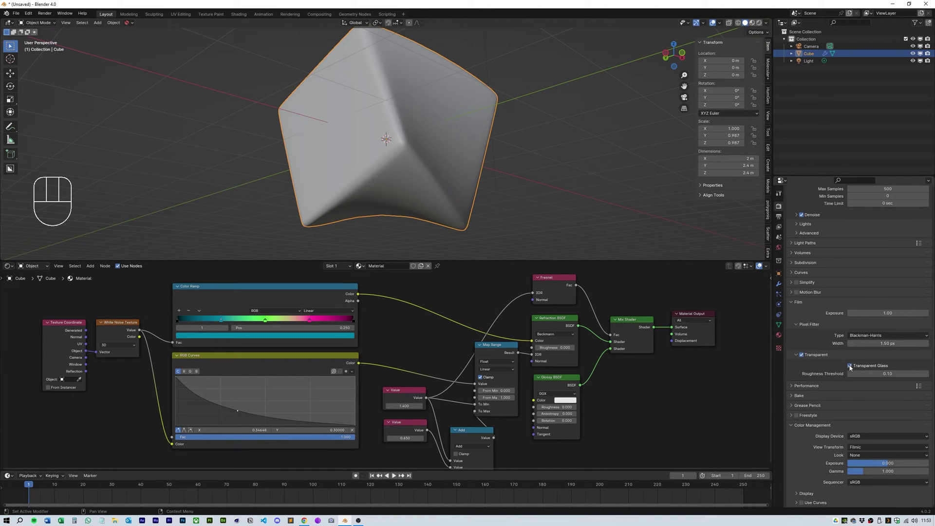
left_click(864, 447)
left_click(862, 471)
left_click_drag(865, 455, 869, 405)
left_click(759, 22)
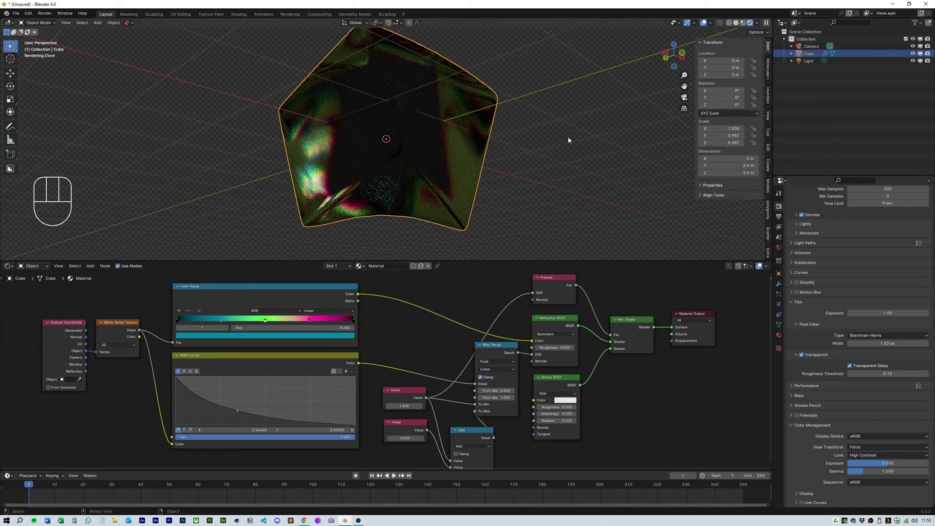
mouse_move(568, 136)
middle_mouse_down()
mouse_move(520, 175)
mouse_move(478, 165)
mouse_move(484, 199)
mouse_move(484, 191)
middle_mouse_up()
Step: Set the World Strength to 50 and orbit around the brighter rainbow glass cube
left_click(779, 247)
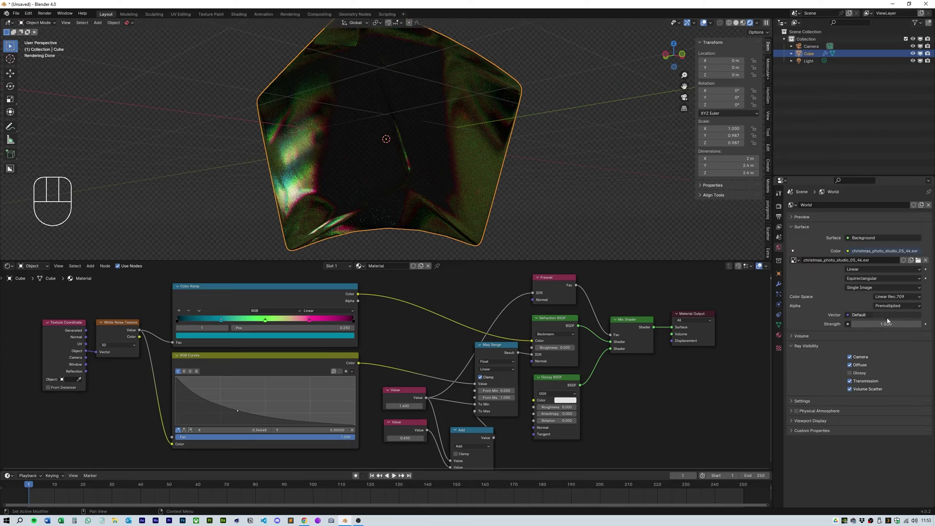
left_click_drag(883, 324, 901, 323)
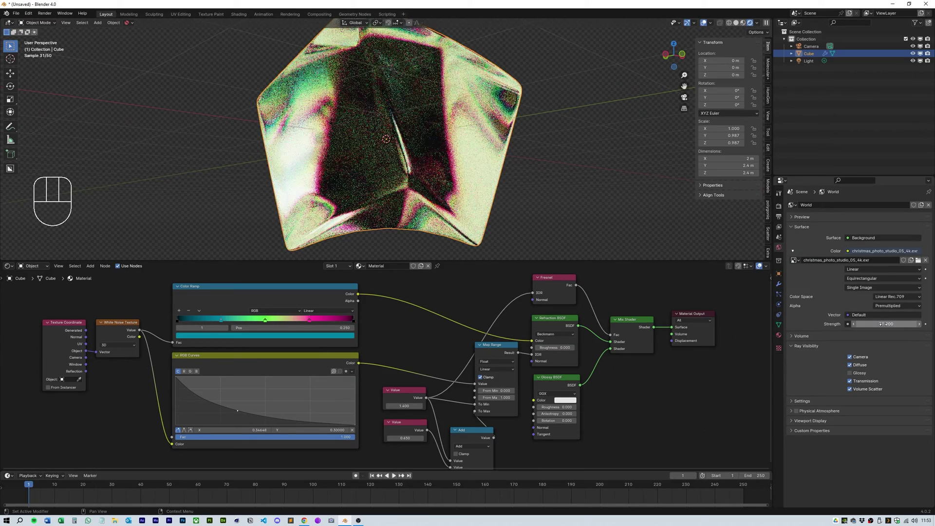
middle_click_drag(634, 195, 583, 196)
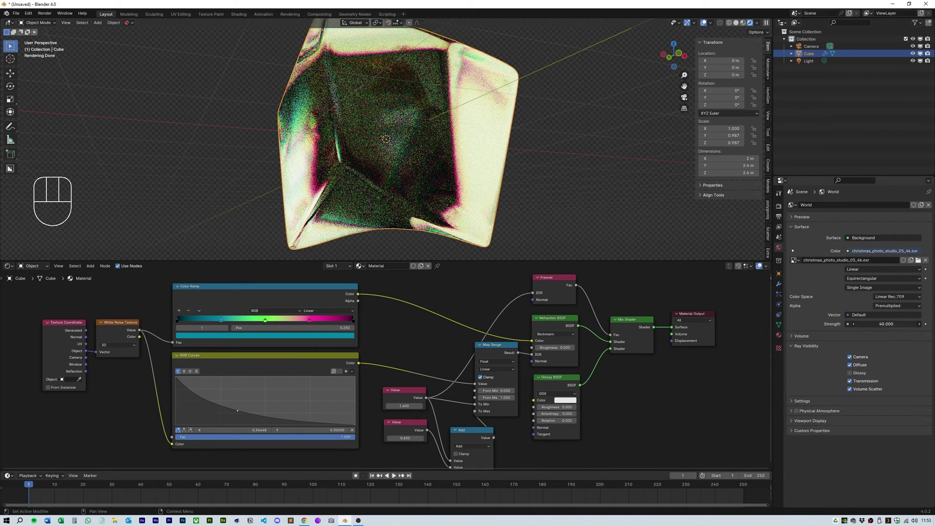
type("50")
key("Return")
middle_click_drag(639, 170, 531, 170)
Step: Align the camera to the current view with Ctrl+Alt+Numpad 0
scroll(541, 142, "up", 3)
scroll(510, 197, "down", 4)
scroll(509, 164, "up", 3)
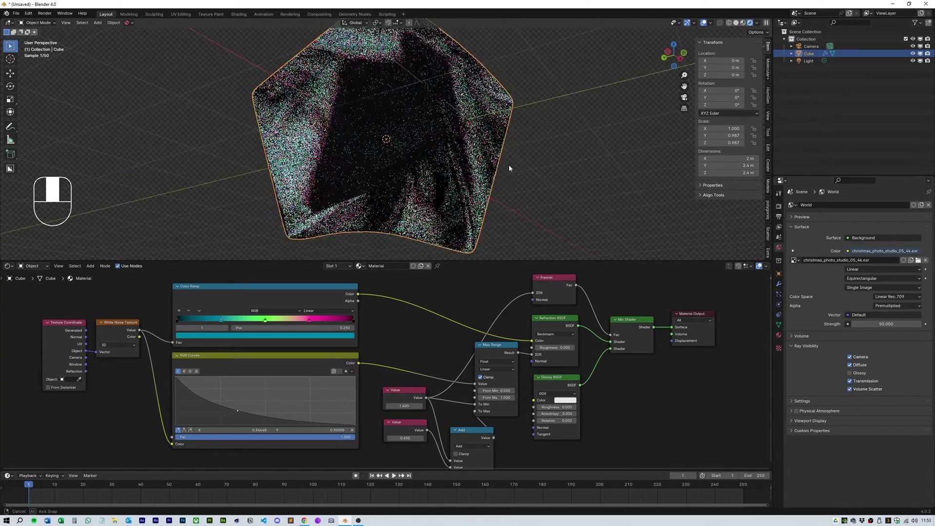
scroll(542, 135, "down", 2)
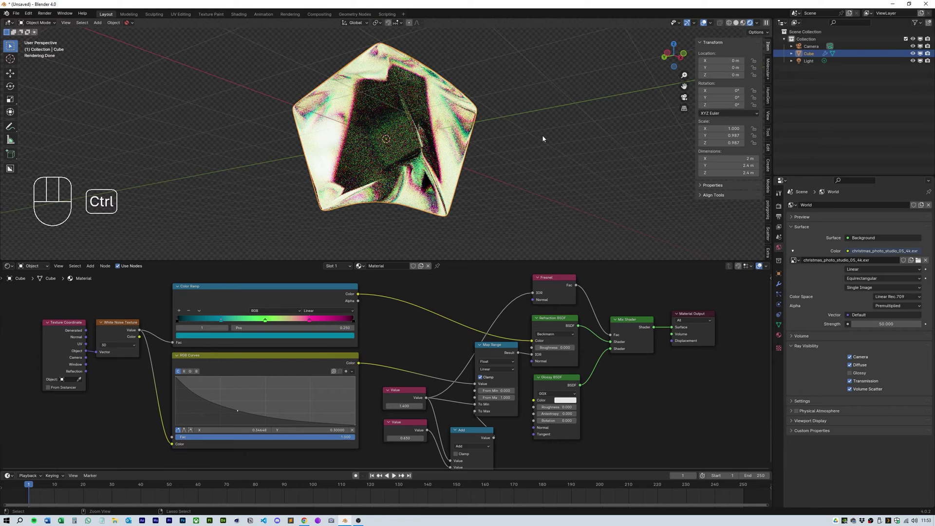
key("ctrl+alt+KP_0")
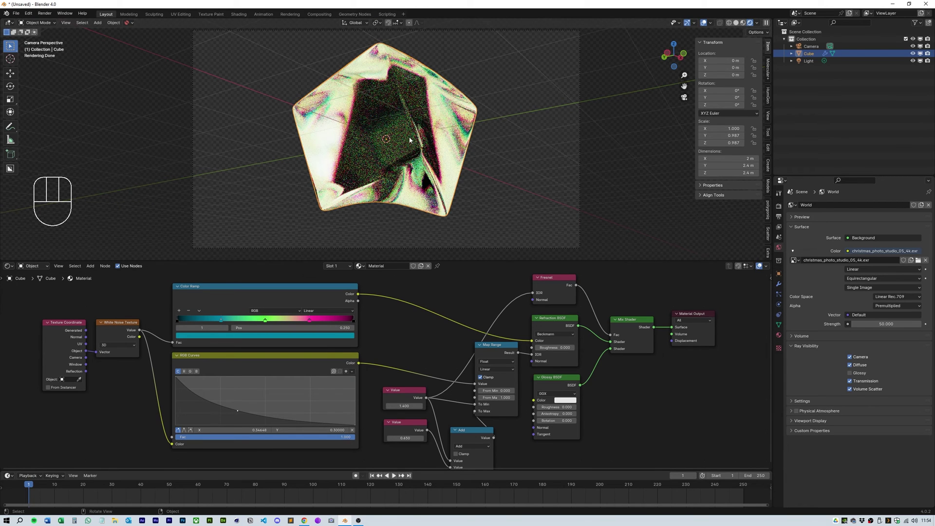
Step: Keyframe the cube's rotation at frame 1 and a 360° Z rotation at frame 250
left_click(779, 275)
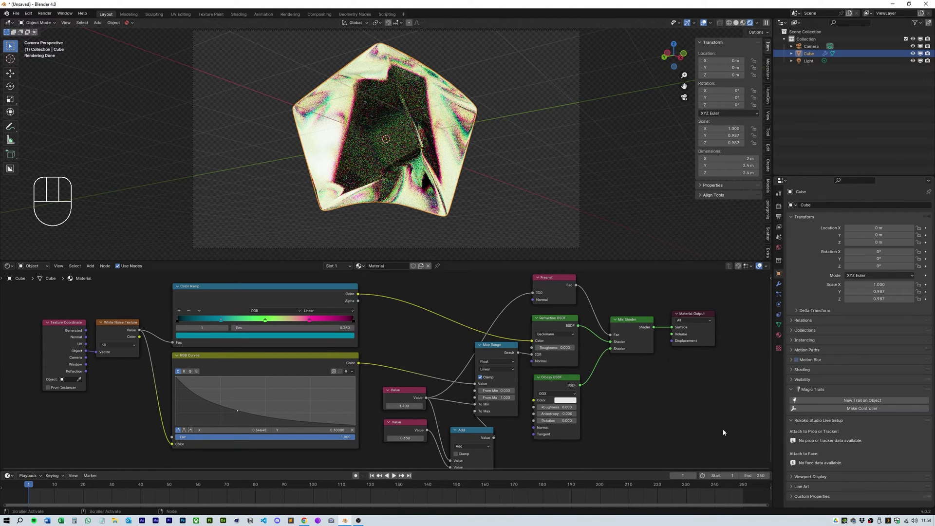
key("i")
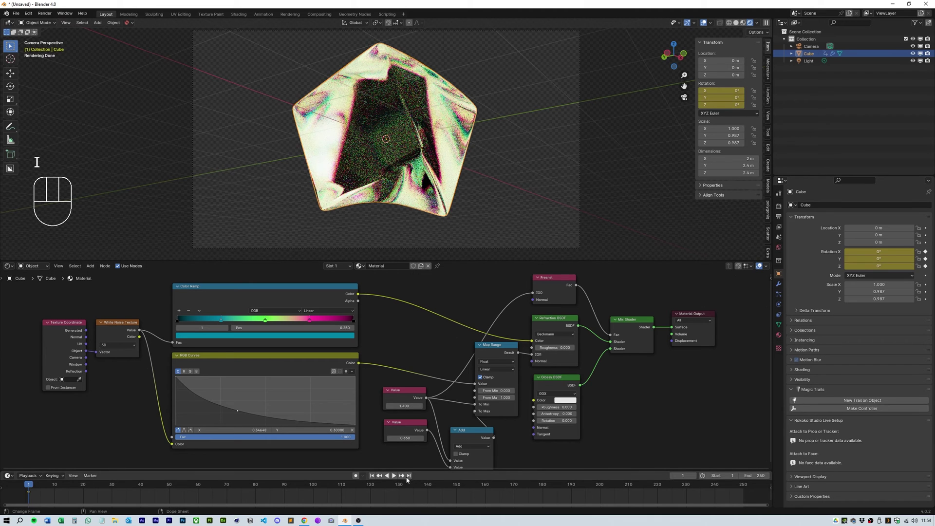
key("shift+Right")
type("0")
key("Return")
key("i")
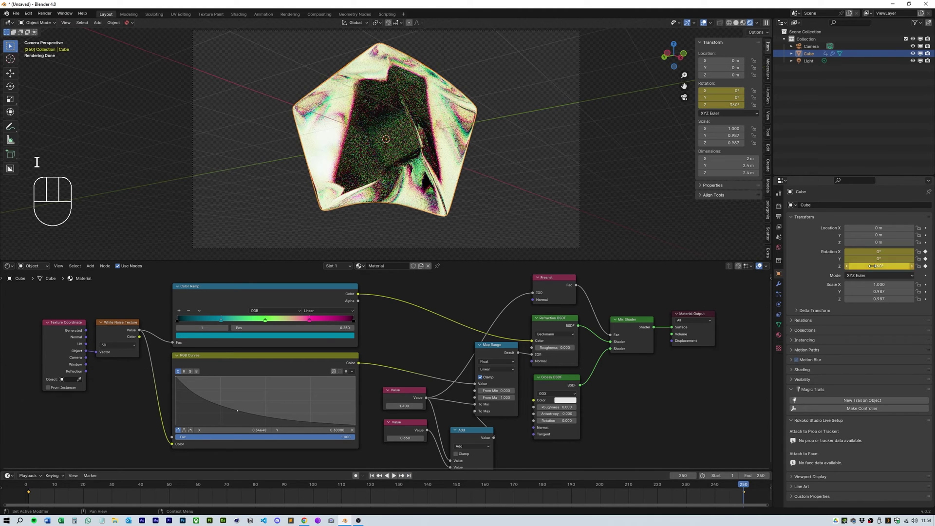
Step: Change the rotation keyframes' interpolation and play the spin, stopping at frame 128
right_click(30, 491)
mouse_move(34, 456)
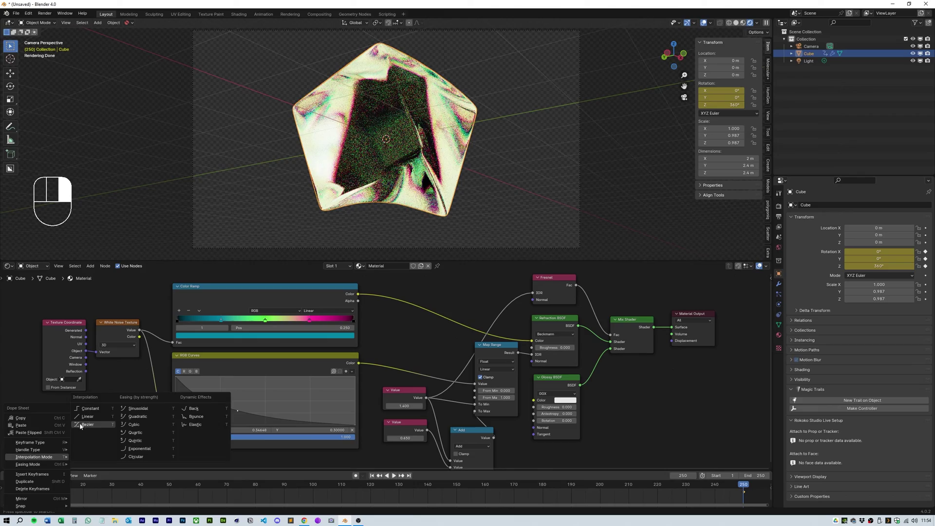
left_click(85, 414)
key("space")
key("space")
key("space")
key("space")
key("space")
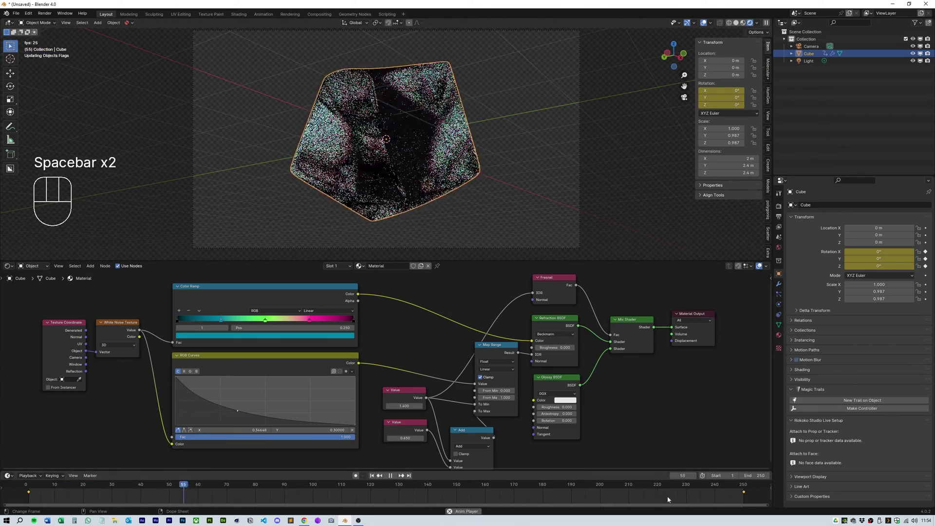
left_click(395, 487)
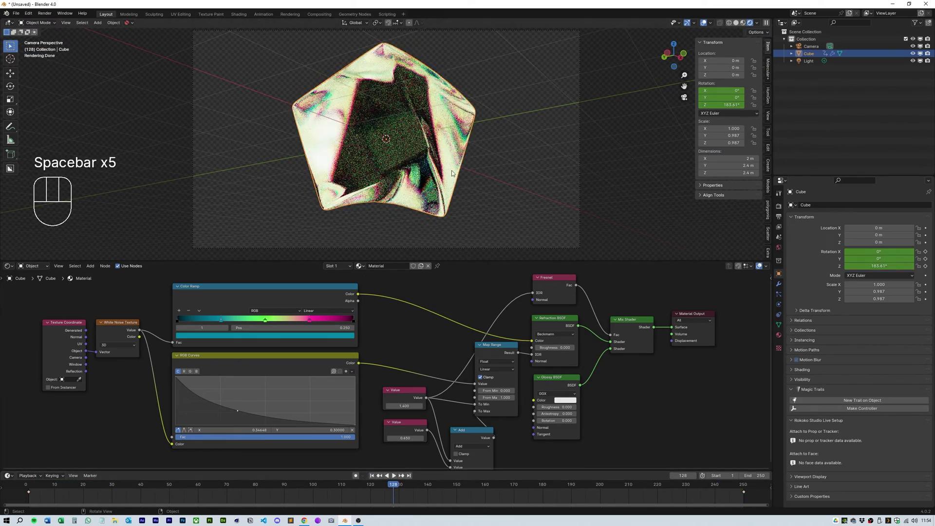
scroll(469, 178, "up", 2)
scroll(469, 178, "down", 1)
scroll(468, 177, "down", 1)
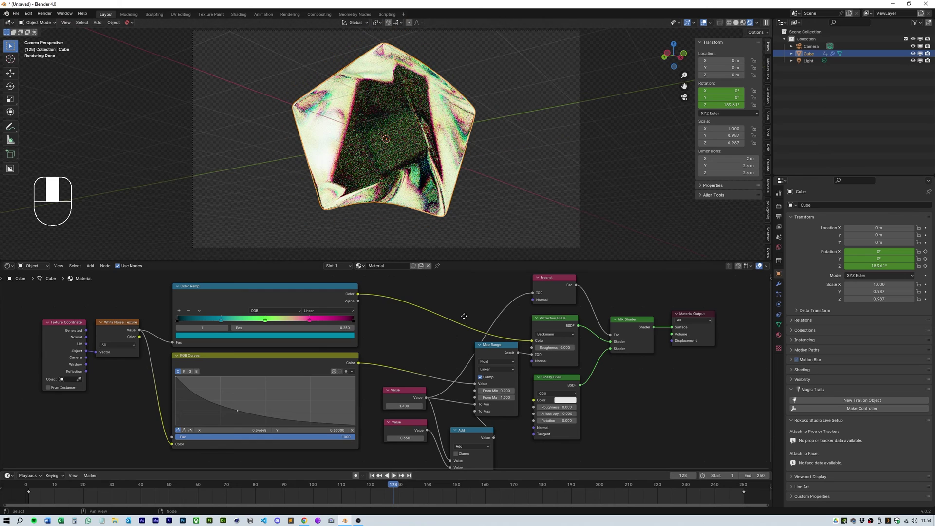
Step: Add an Image Texture node loading ScratchesMixed005_OVERLAY_VAR1_HIRES.jpg
middle_click_drag(425, 234, 444, 338)
key("shift+a")
type("ima")
left_click(416, 328)
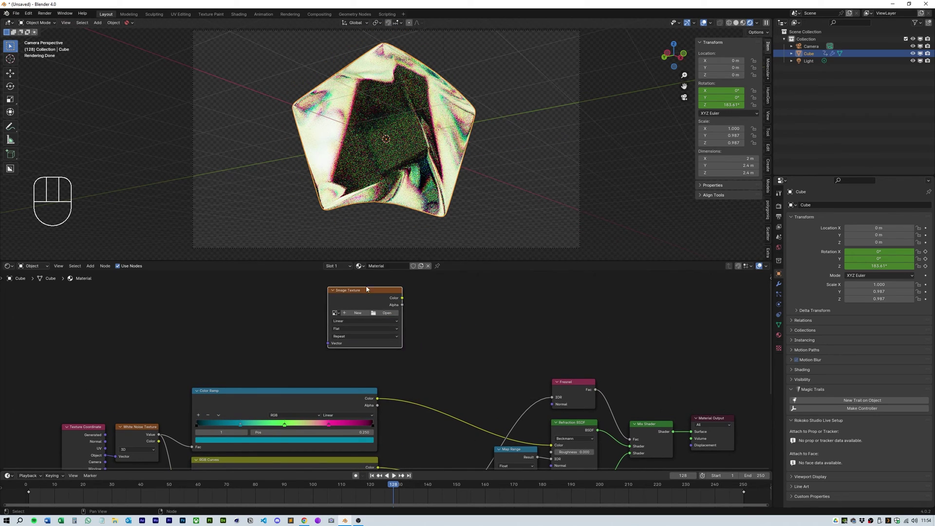
left_click(390, 322)
left_click(252, 162)
left_click(382, 146)
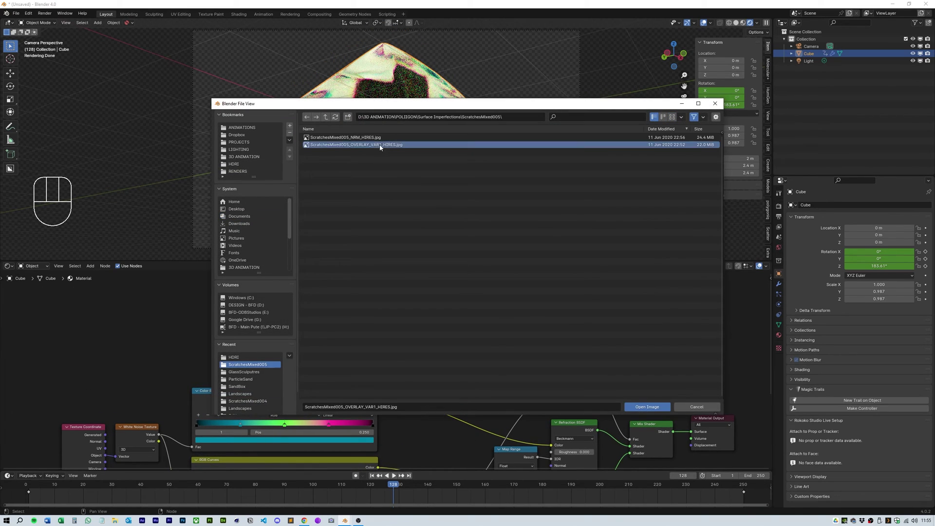
left_click(647, 406)
Step: Add Texture Coordinate and Mapping nodes to the image texture with Ctrl+T and arrange them
left_click(360, 296)
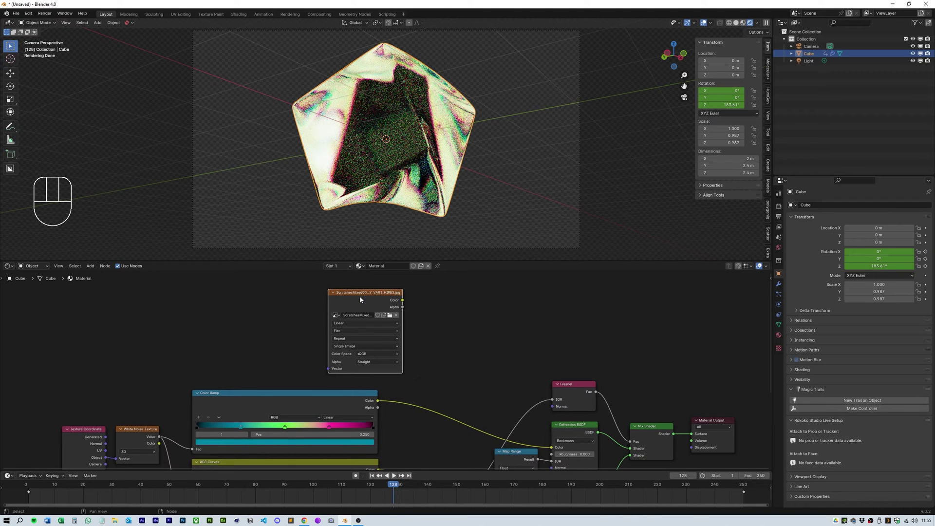
key("ctrl+t")
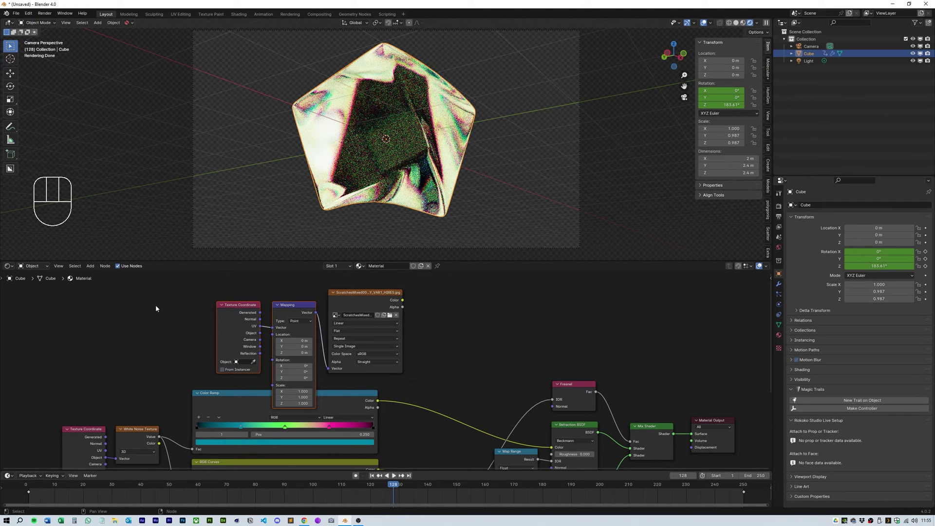
left_click_drag(292, 305, 271, 294)
left_click_drag(240, 323, 213, 333)
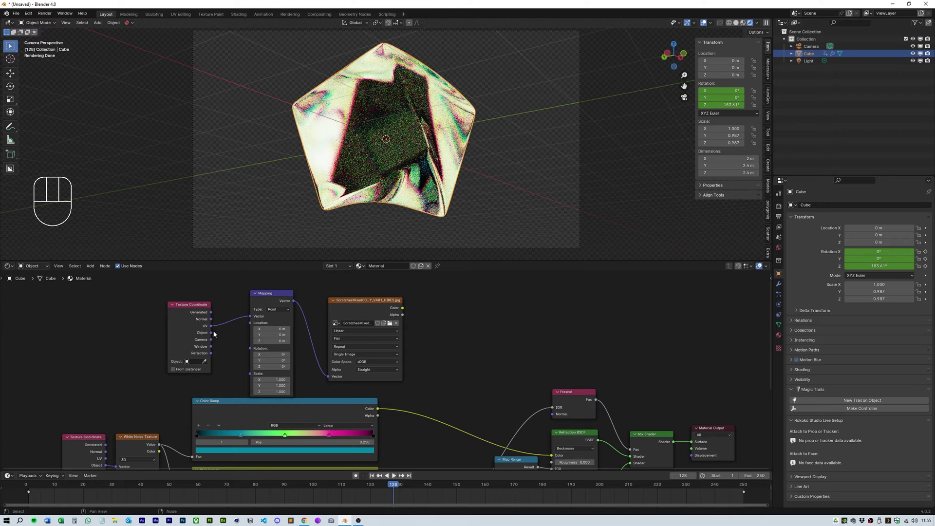
left_click_drag(275, 294, 275, 283)
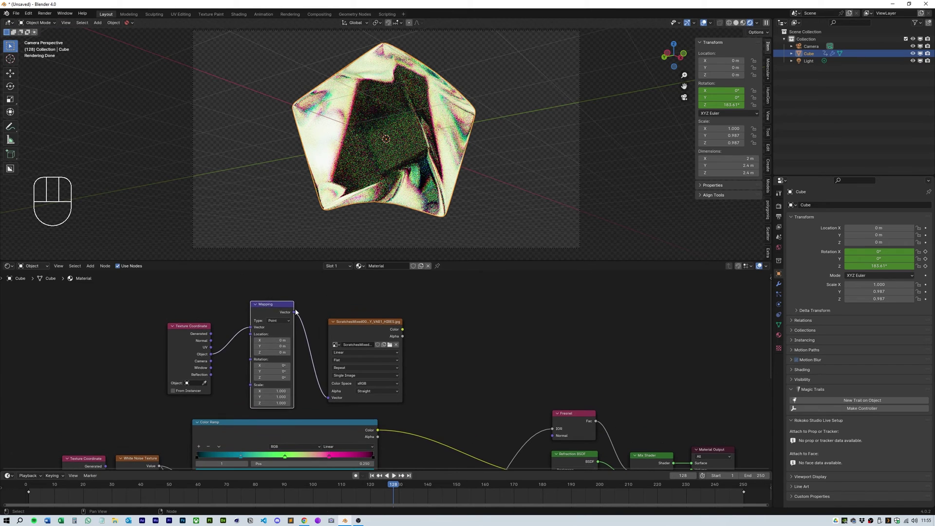
middle_click_drag(487, 353, 392, 332)
Step: Insert a Color Ramp between the image texture's Color and the glass shader
key("shift+a")
type("color ramp")
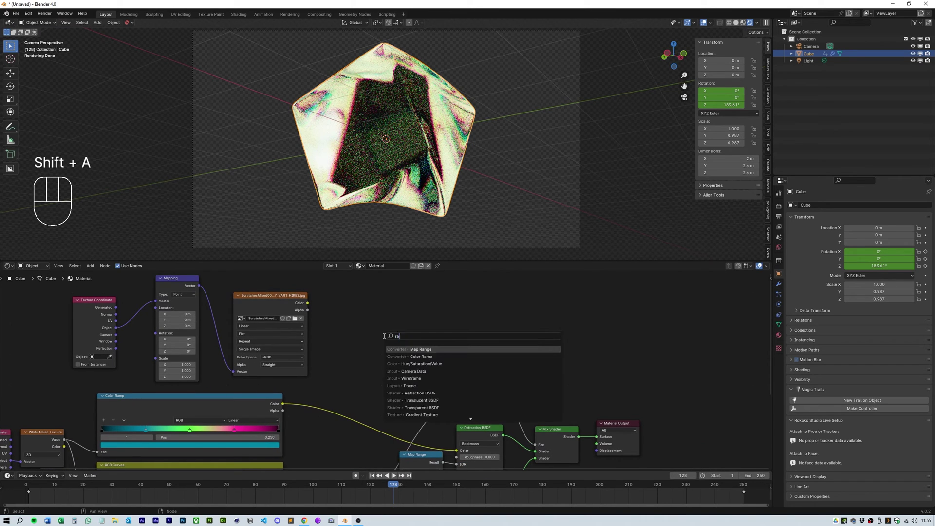
key("Return")
left_click(330, 292)
left_click_drag(307, 303, 335, 351)
middle_click_drag(334, 352, 288, 322)
left_click_drag(359, 272, 419, 387)
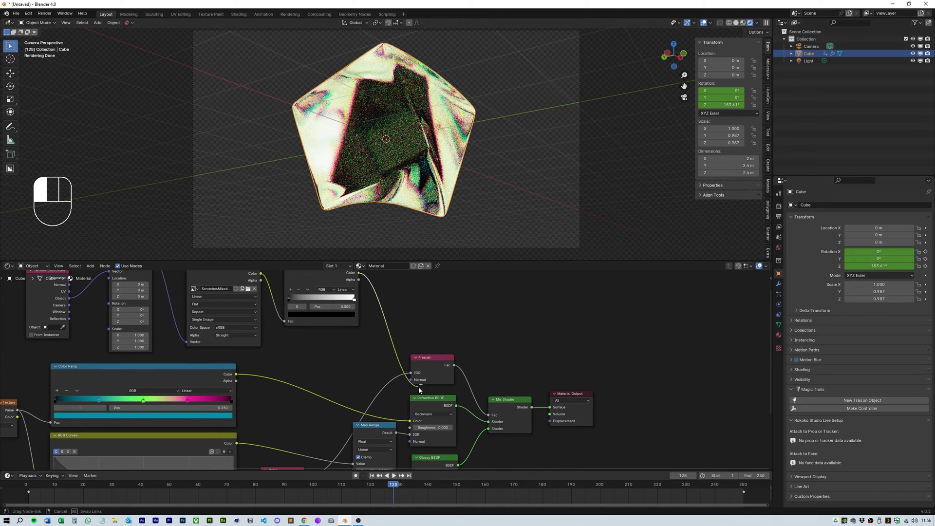
Step: Invert the Color Ramp stops (around 0.795 and 0.377) and tilt the Mapping rotation around Y
middle_click_drag(355, 301, 419, 320)
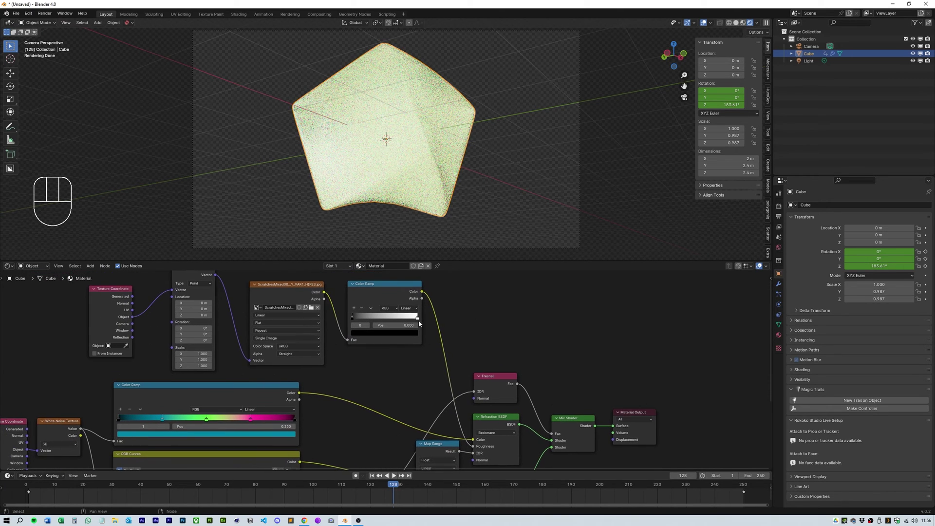
left_click_drag(419, 320, 358, 320)
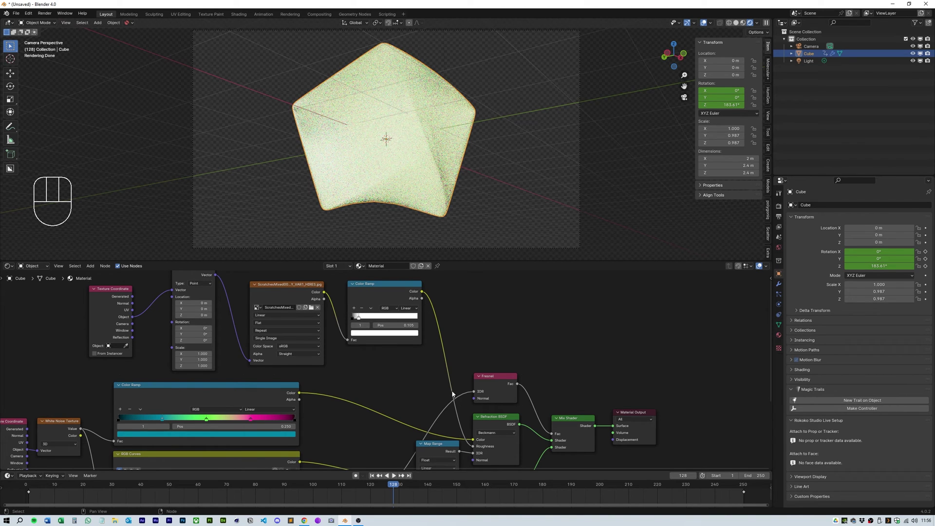
left_click_drag(352, 317, 438, 324)
mouse_move(359, 319)
left_mouse_down()
mouse_move(375, 326)
mouse_move(360, 324)
left_mouse_up()
scroll(404, 169, "up", 3)
left_click_drag(194, 332, 229, 334)
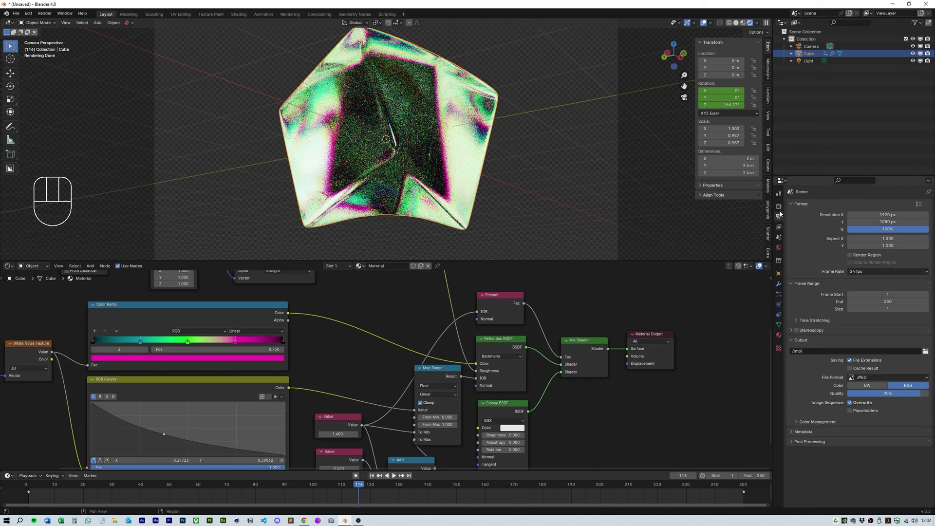
Step: In Compositing, spread Render Layers and Composite apart and feed the render Image into a Viewer node
left_click(890, 311)
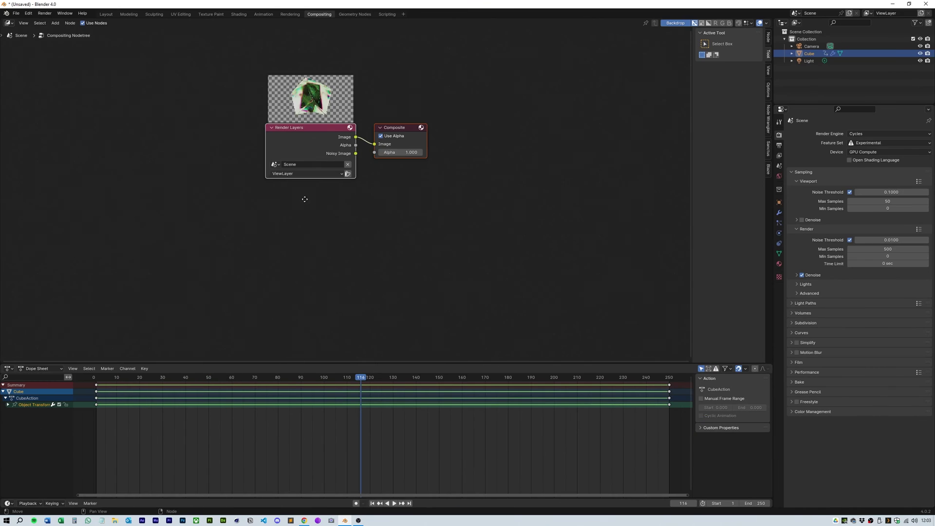
left_click_drag(292, 128, 148, 156)
left_click_drag(392, 165, 526, 161)
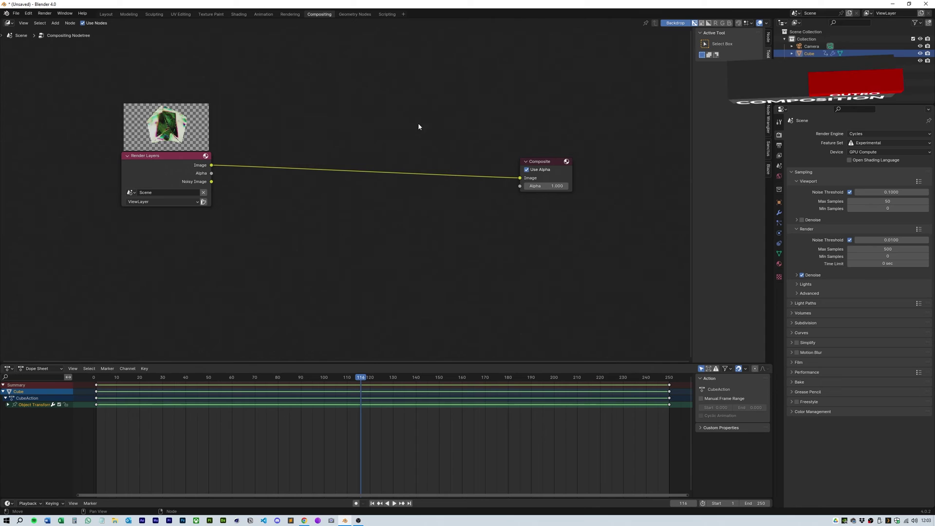
key("shift+a")
left_click(443, 149)
left_click(458, 226)
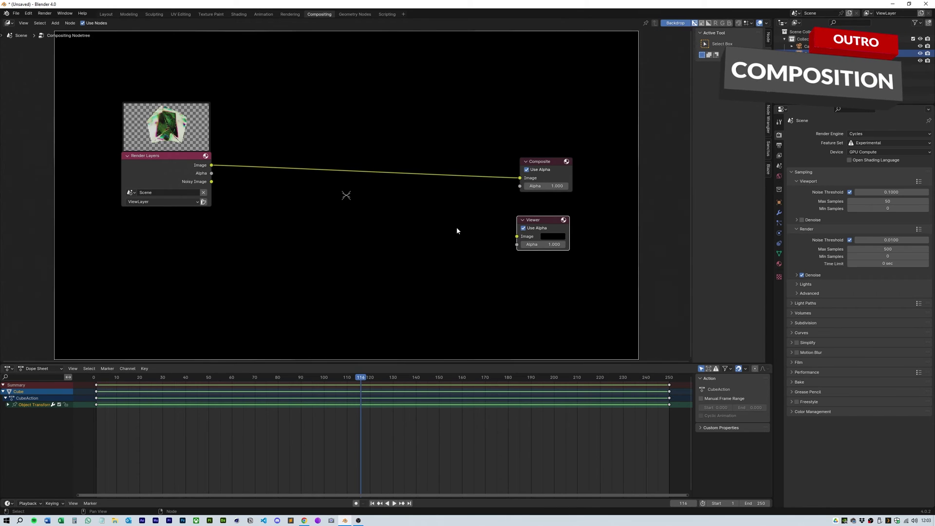
right_click_drag(463, 165, 457, 192, "shift")
left_click_drag(455, 175, 516, 236)
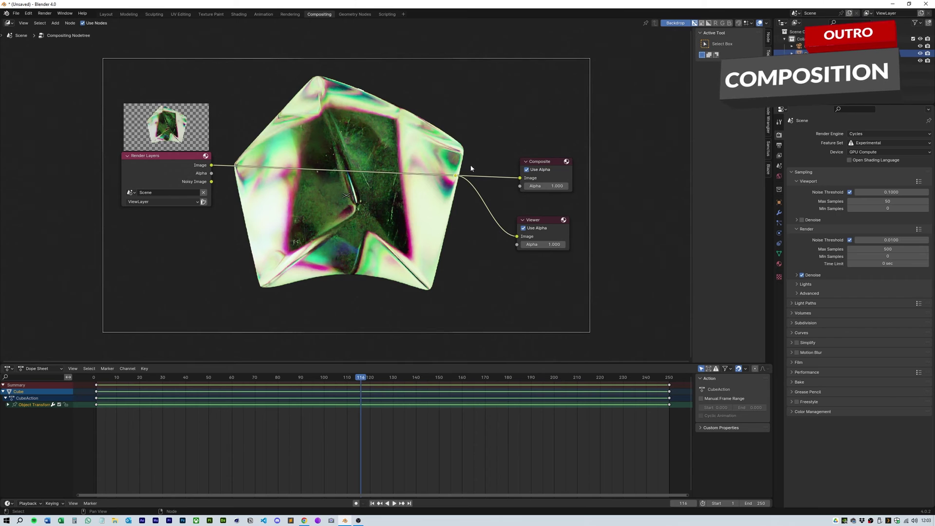
Step: Place Glare and Lens Distortion nodes on the render-to-composite link
key("shift+a")
mouse_move(404, 202)
type("glare")
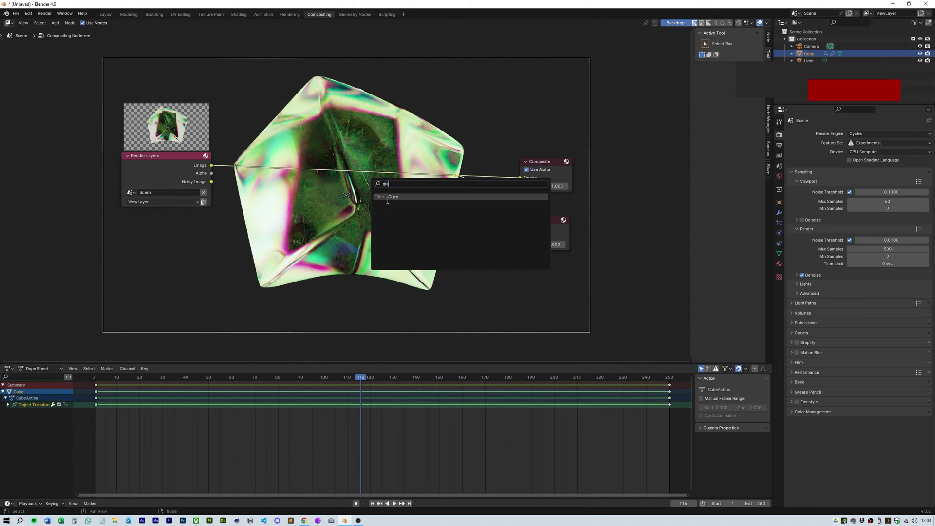
key("Return")
left_click(280, 146)
key("shift+a")
type("lens")
key("Return")
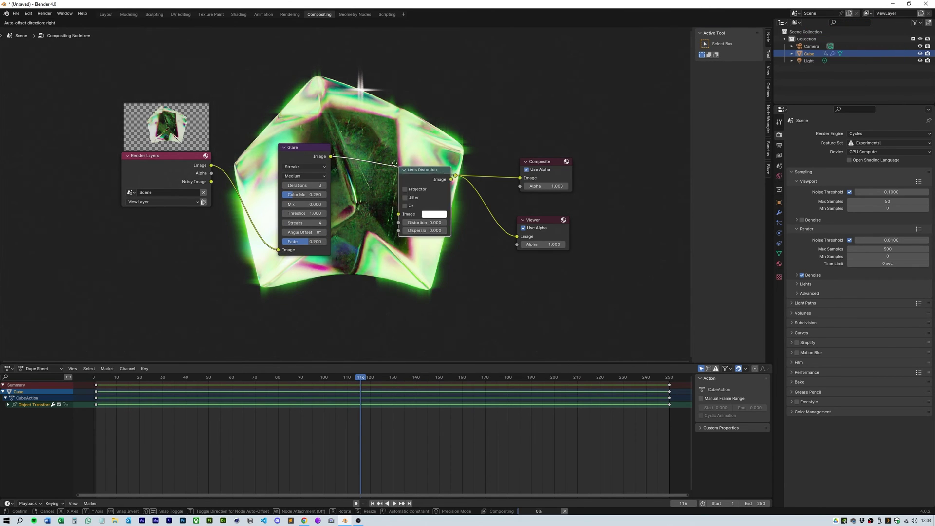
left_click(440, 241)
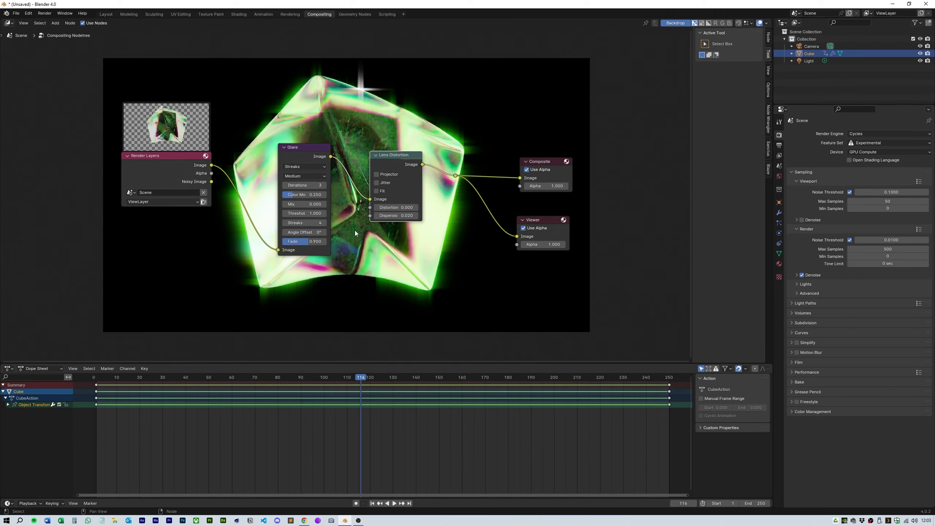
Step: Set the Glare type to Fog Glow with High quality
left_click(304, 167)
left_click(306, 179)
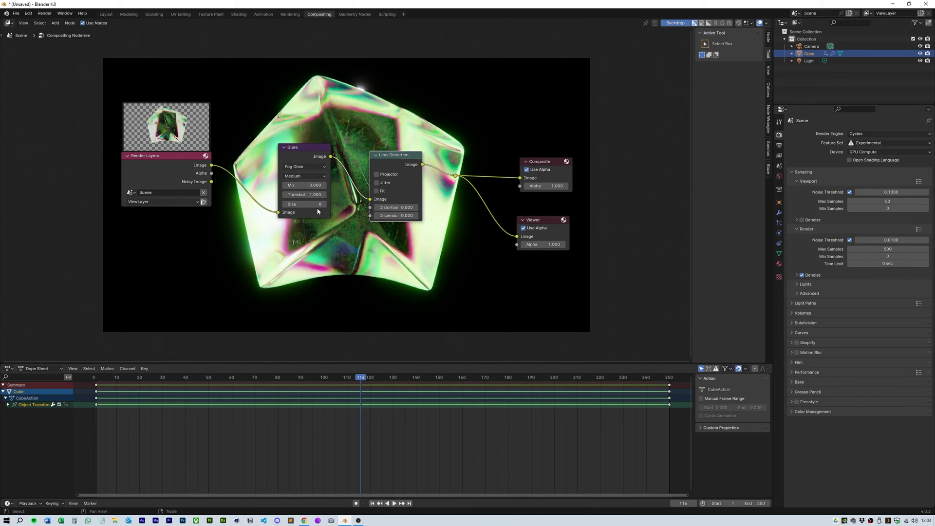
left_click(305, 176)
left_click(303, 167)
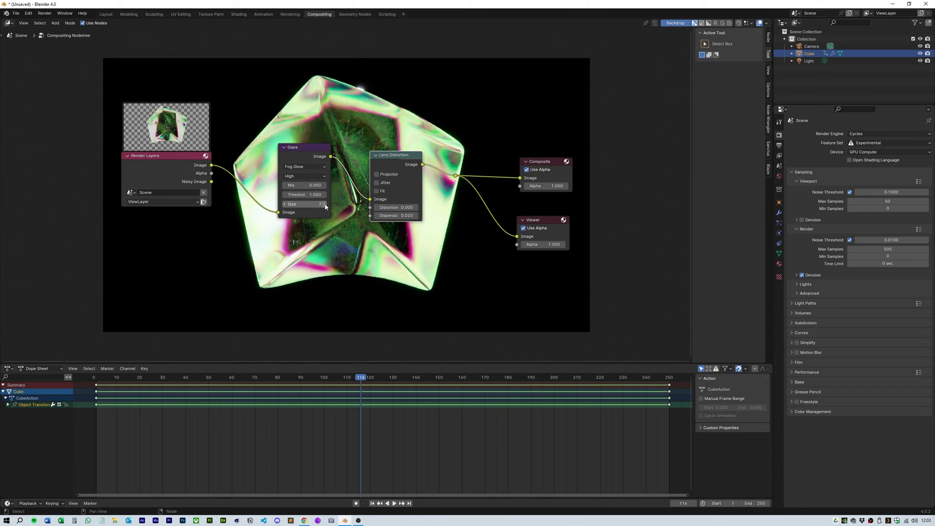
Step: Return to the Layout workspace, rewind to frame 1, and switch the viewport to Rendered
left_click(106, 14)
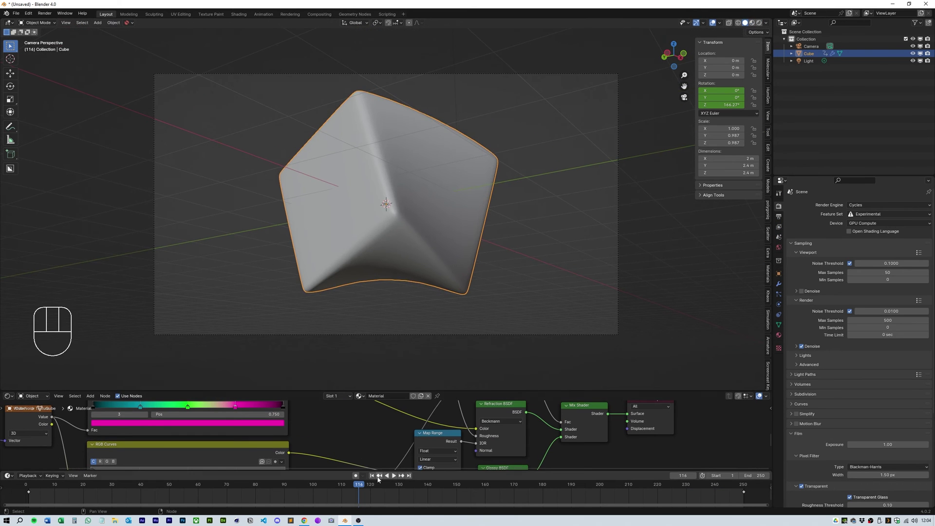
left_click(380, 476)
key("space")
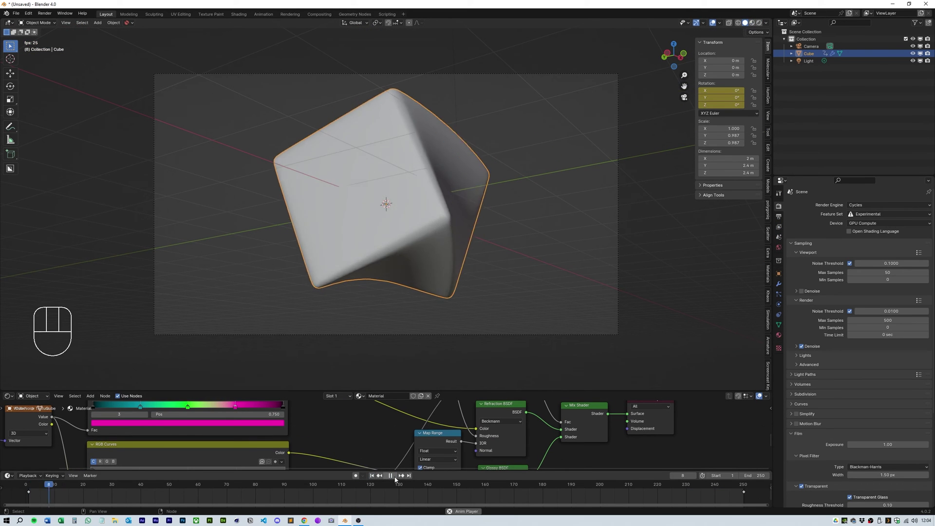
key("Escape")
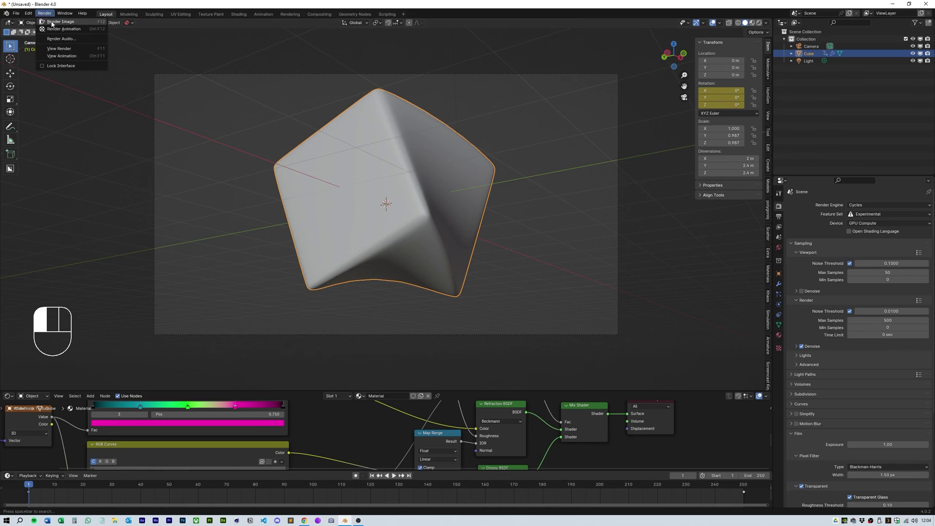
key("z")
Step: Cap total, diffuse, glossy, transmission and transparent light-path bounces at 4
left_click(794, 374)
left_click_drag(908, 394, 908, 418)
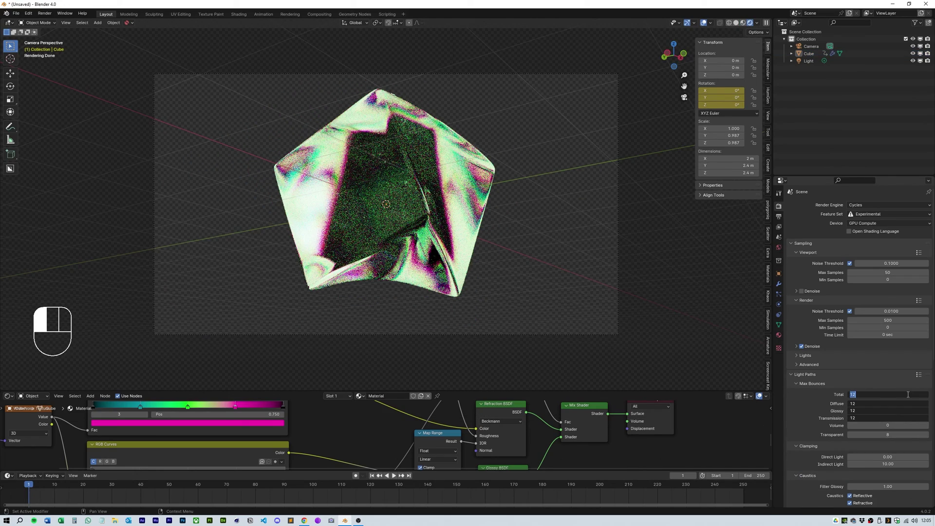
key("Return")
left_click(893, 435)
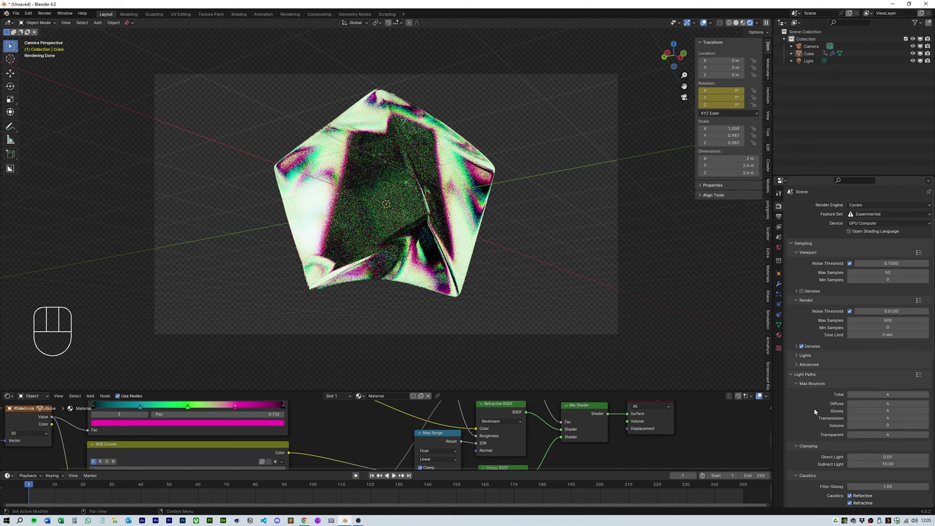
scroll(814, 407, "down", 5)
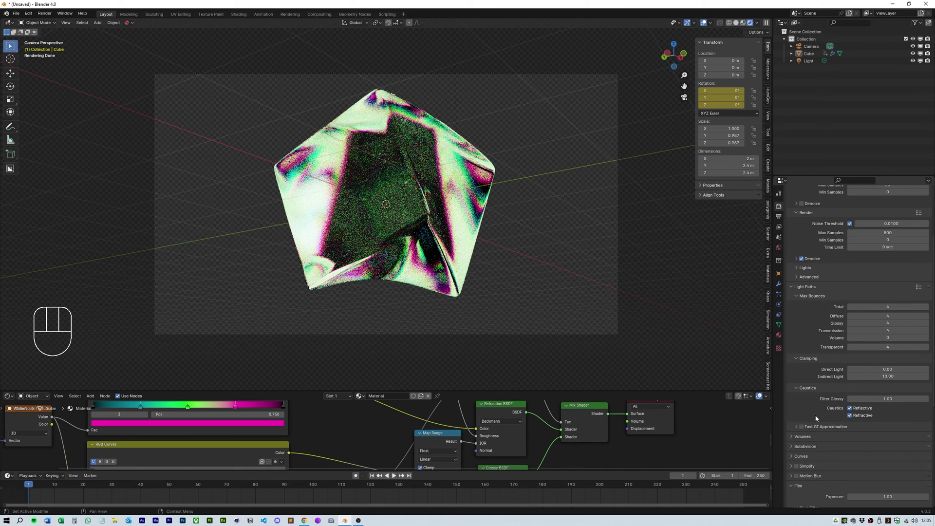
scroll(816, 415, "down", 6)
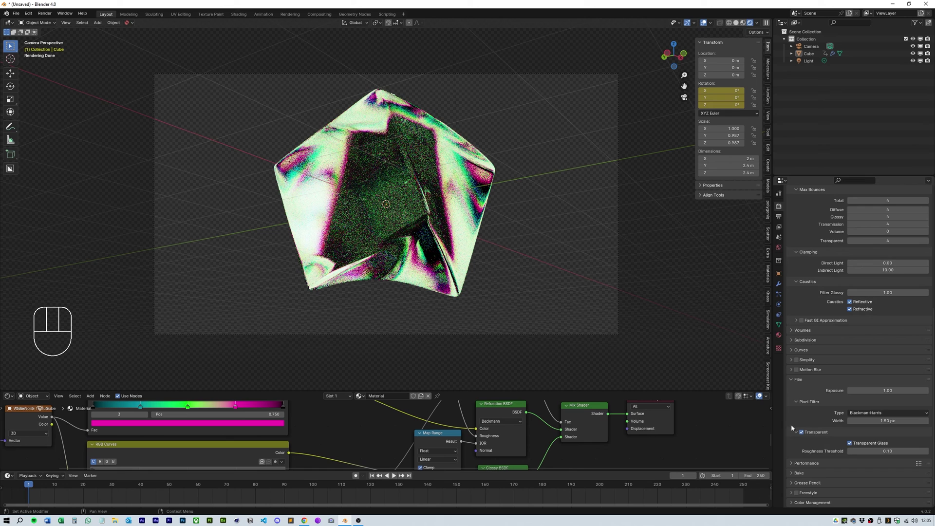
scroll(842, 353, "up", 6)
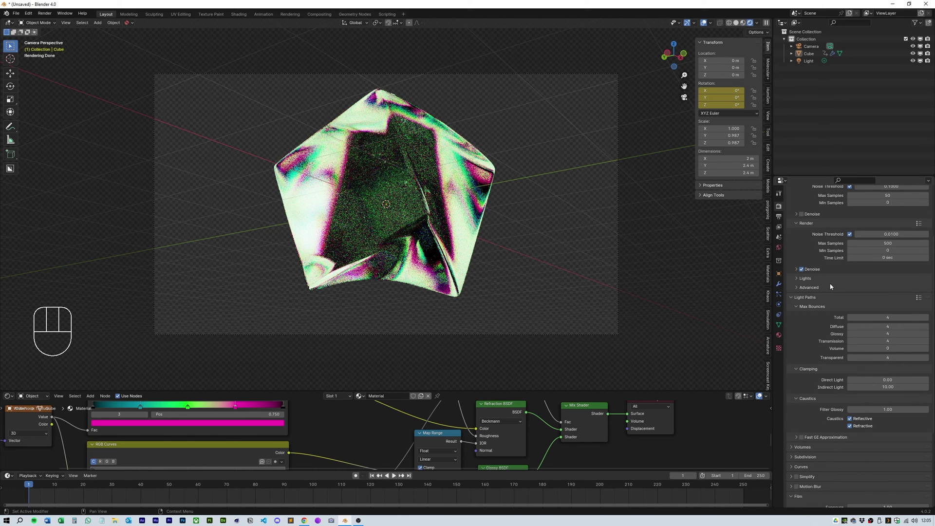
scroll(851, 299, "up", 4)
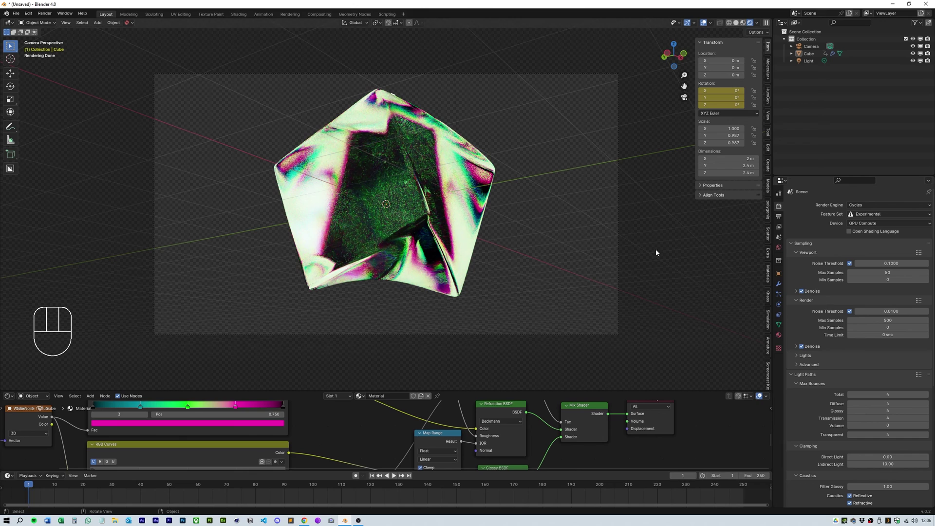
Step: Render frame 1 of the scratched glass cube with Render Image
left_click(44, 13)
left_click(56, 22)
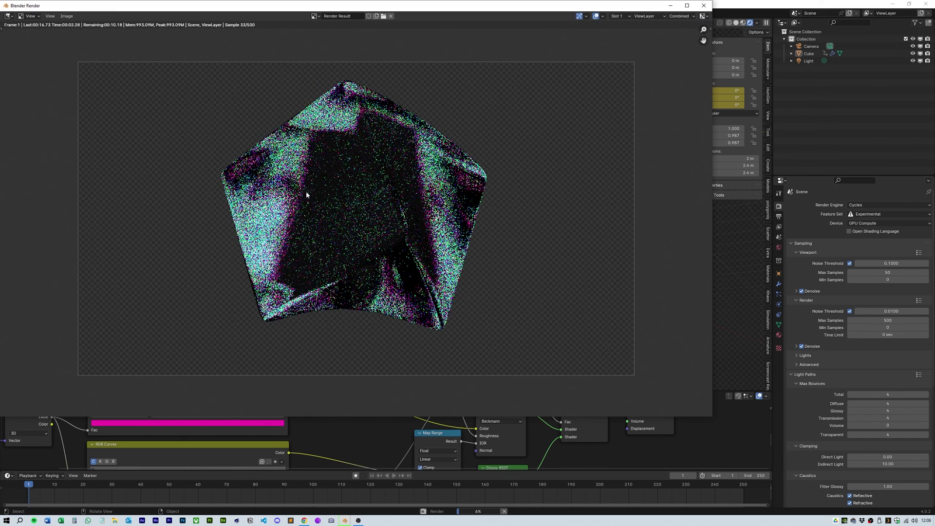